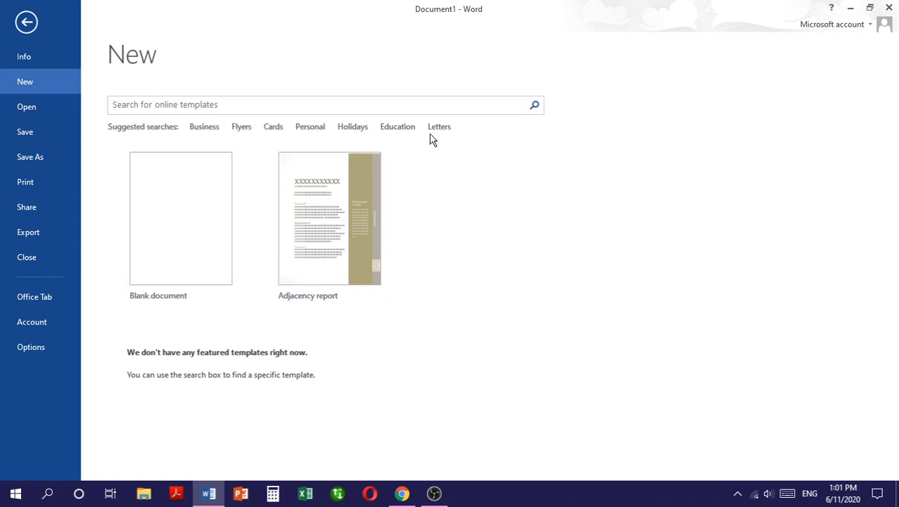
# Create a new blank document and bring its empty first page into view.
pyautogui.click(192, 237)
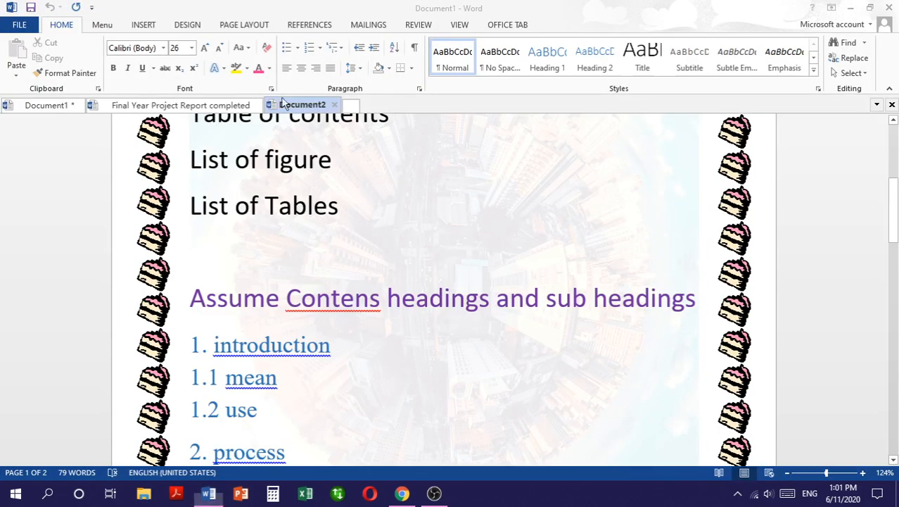
pyautogui.click(282, 104)
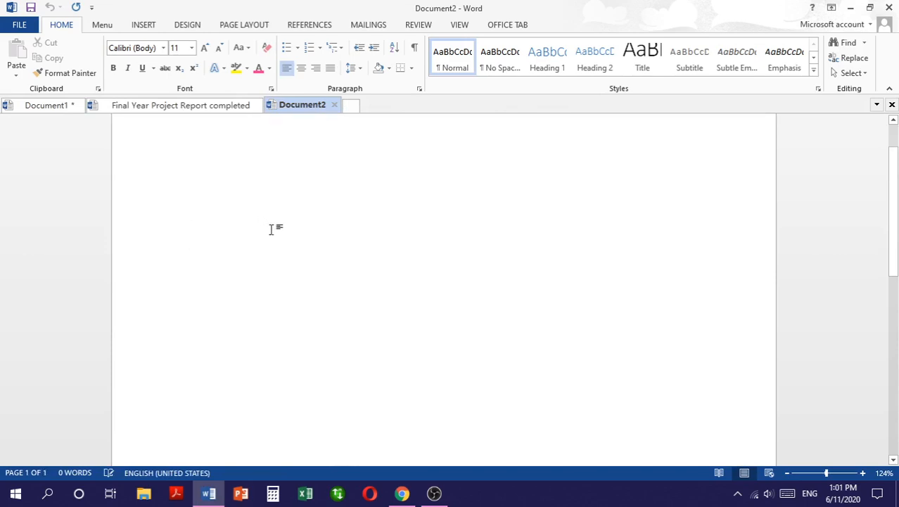
pyautogui.scroll(2, 271, 229)
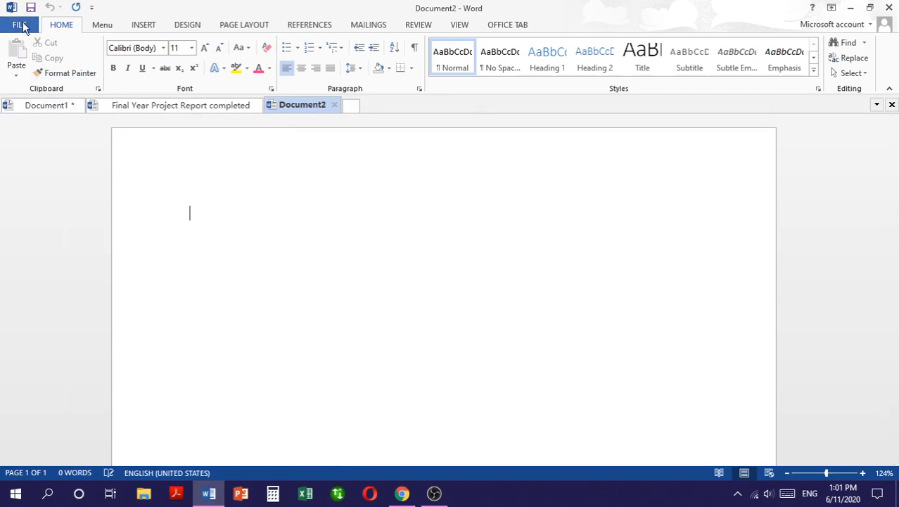
pyautogui.click(20, 25)
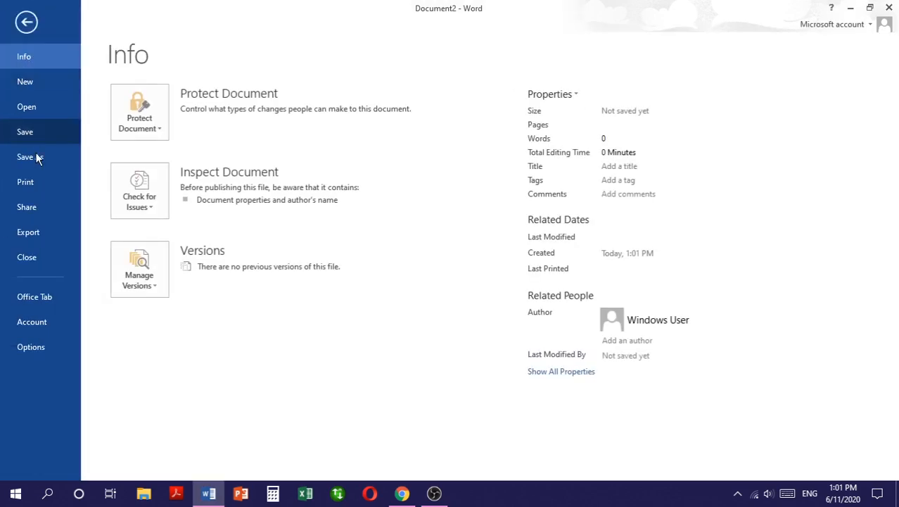
pyautogui.click(28, 28)
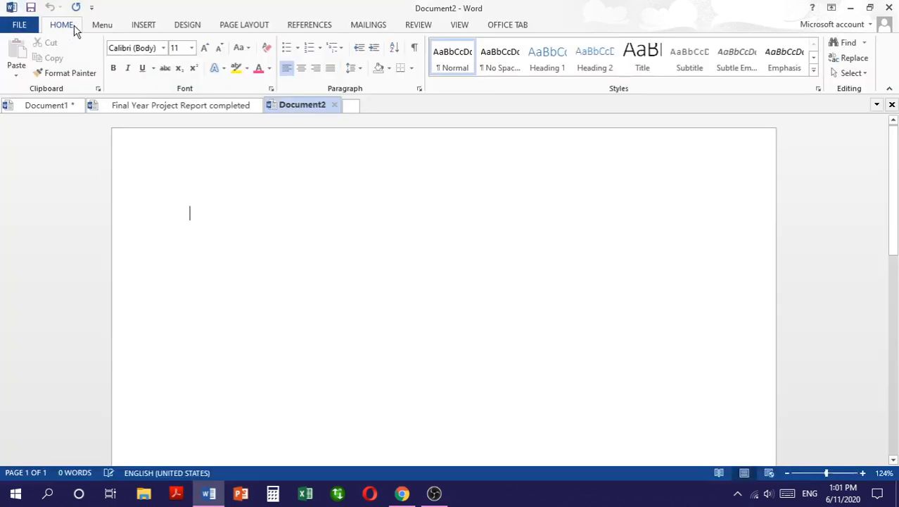
pyautogui.click(104, 28)
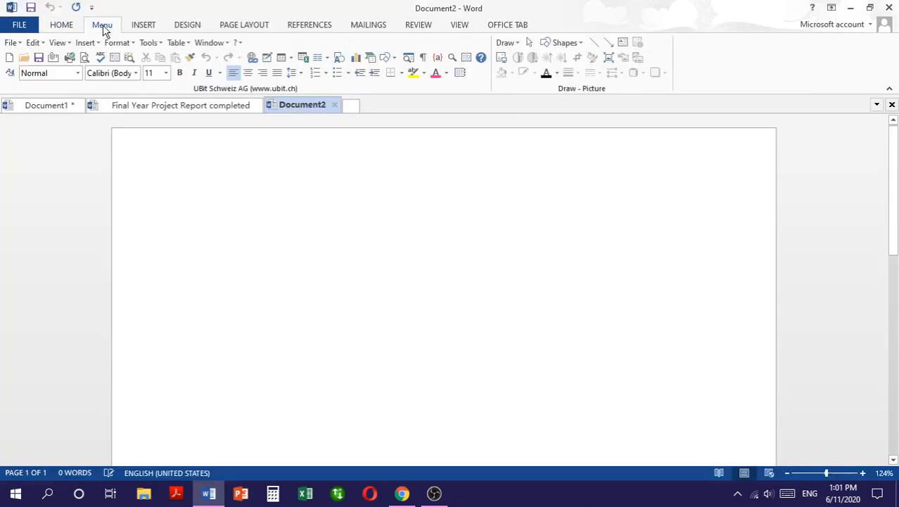
pyautogui.click(156, 28)
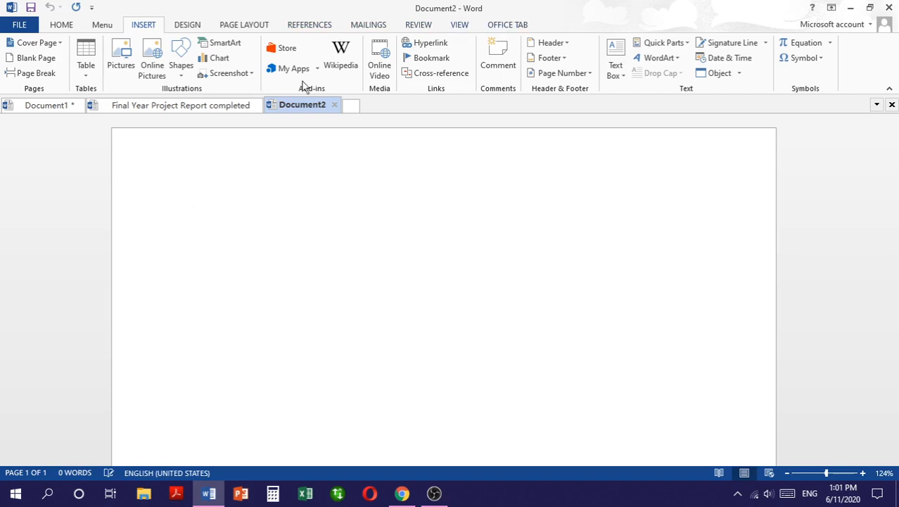
pyautogui.click(62, 24)
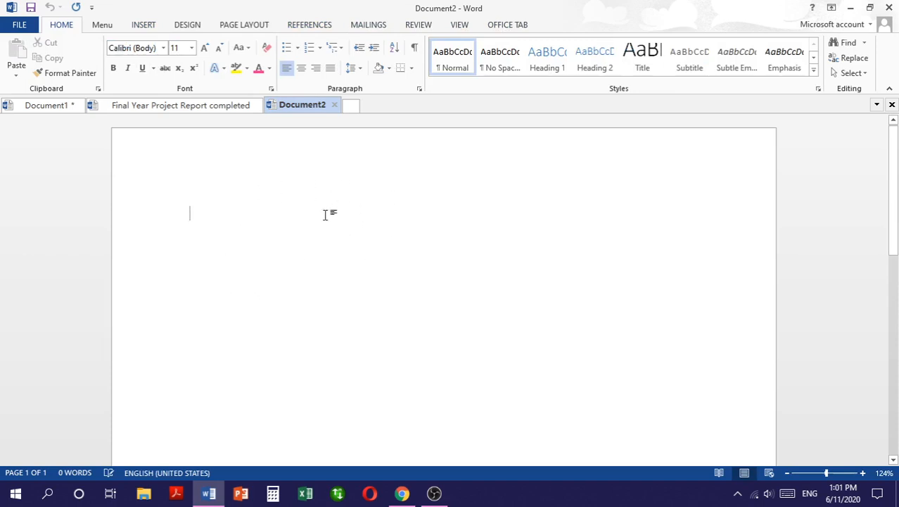
# Set the page margins of the blank document to the Narrow preset, 0.5" on every side.
pyautogui.click(245, 26)
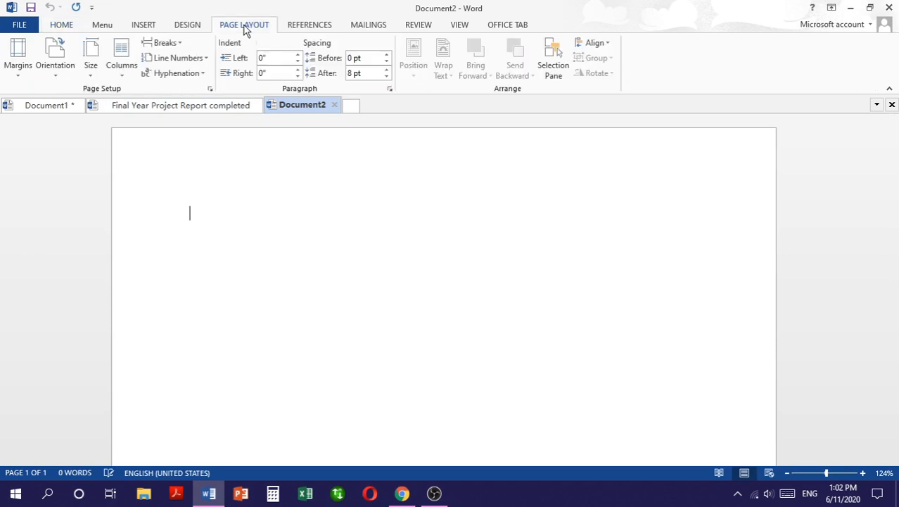
pyautogui.click(18, 78)
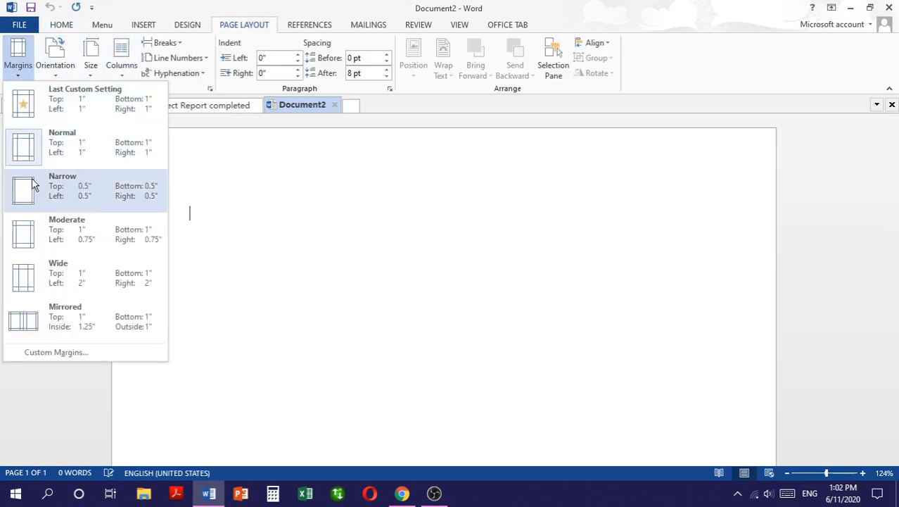
pyautogui.click(79, 202)
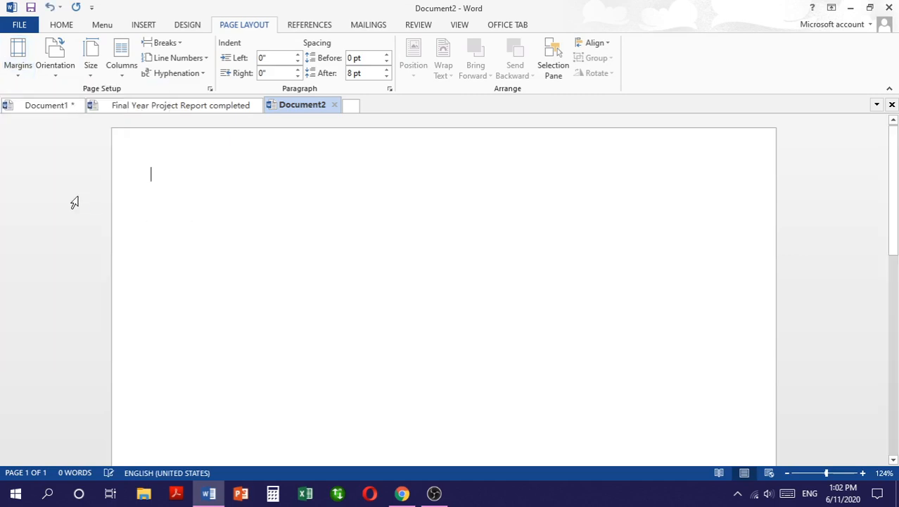
# Set the page orientation to Portrait and the paper size to A4, 8.27" x 11.69".
pyautogui.click(55, 80)
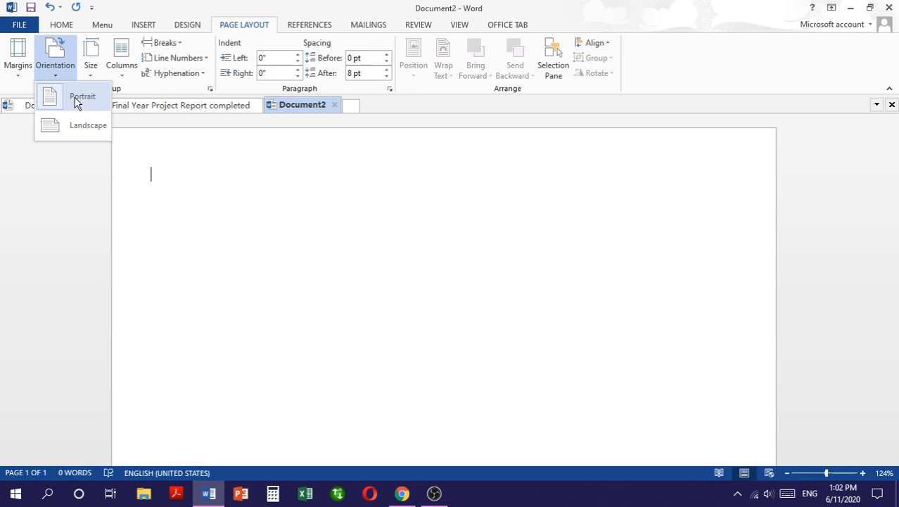
pyautogui.click(77, 102)
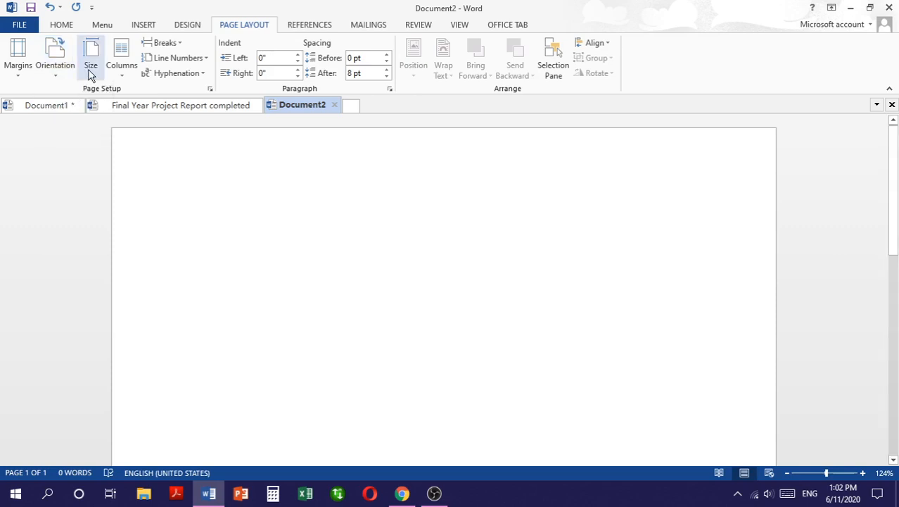
pyautogui.click(90, 73)
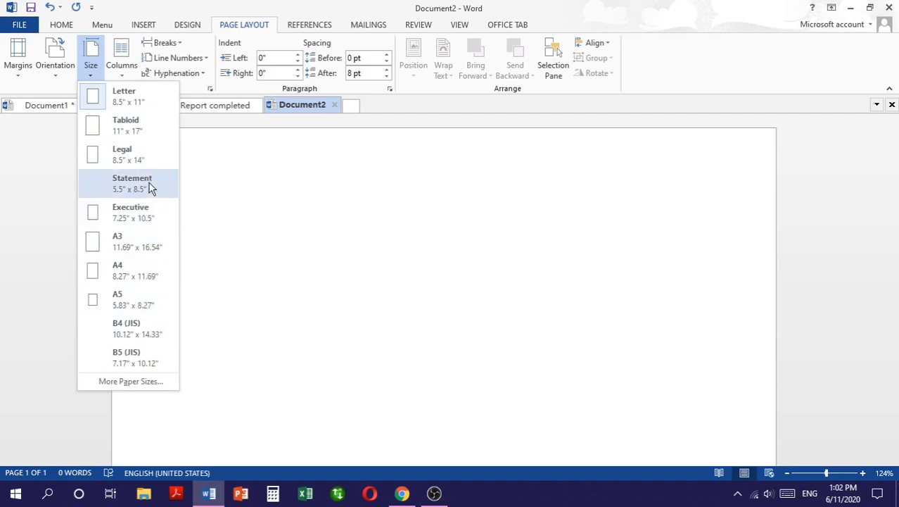
pyautogui.click(138, 269)
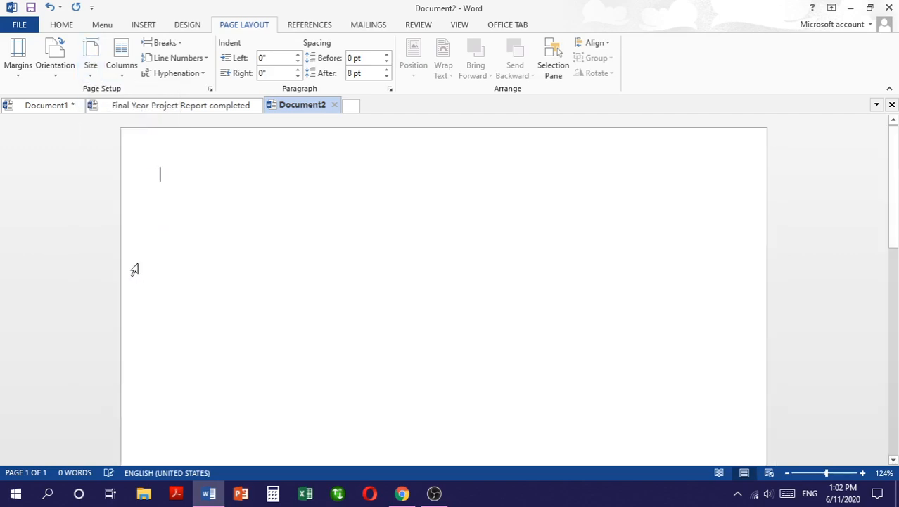
pyautogui.click(121, 81)
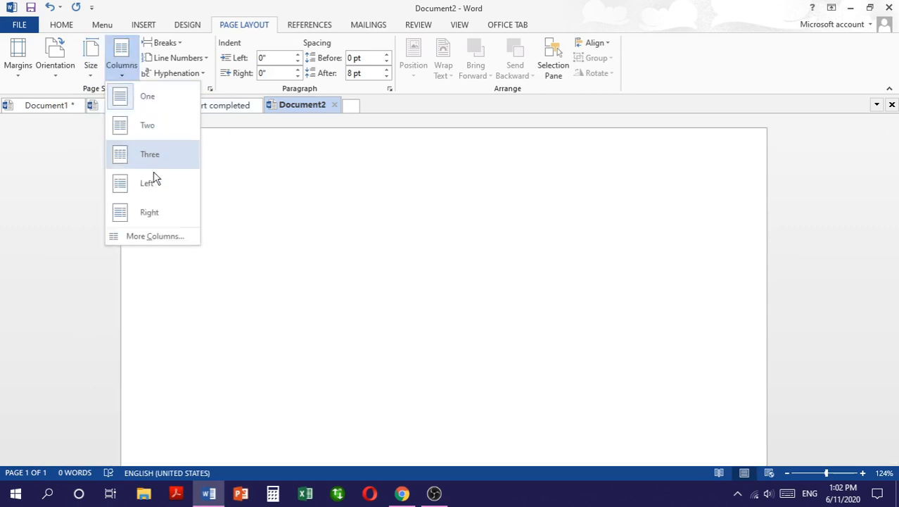
pyautogui.click(63, 192)
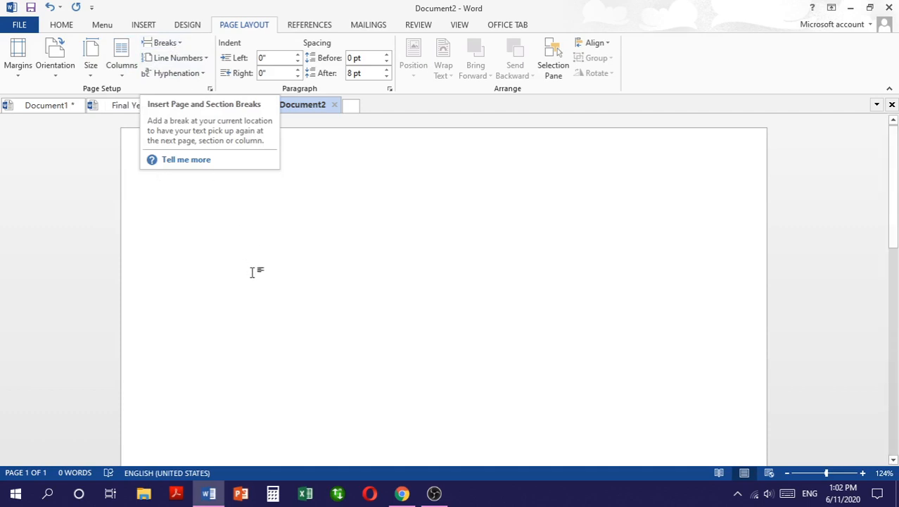
pyautogui.scroll(-5, 254, 278)
pyautogui.scroll(5, 254, 278)
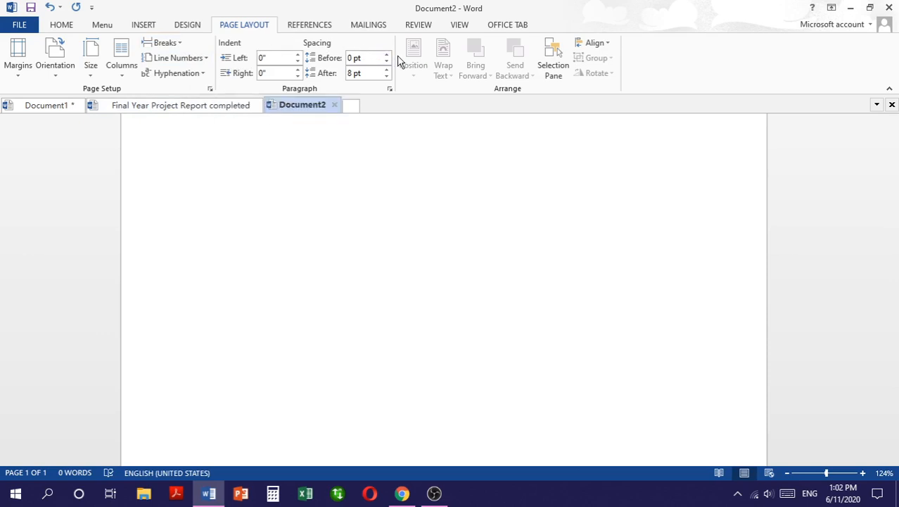
# Enter the text "Learning of Microsoft Office Word" on the first line of the page.
pyautogui.click(66, 28)
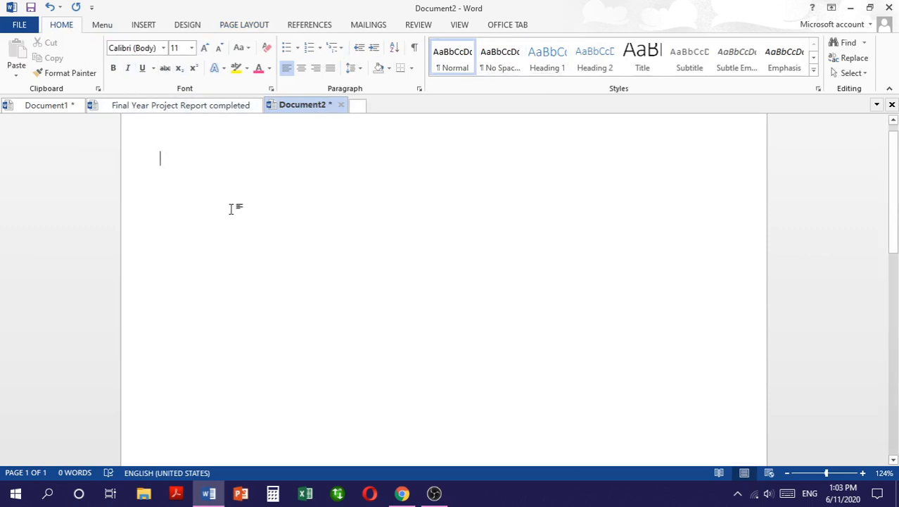
pyautogui.write('Learni')
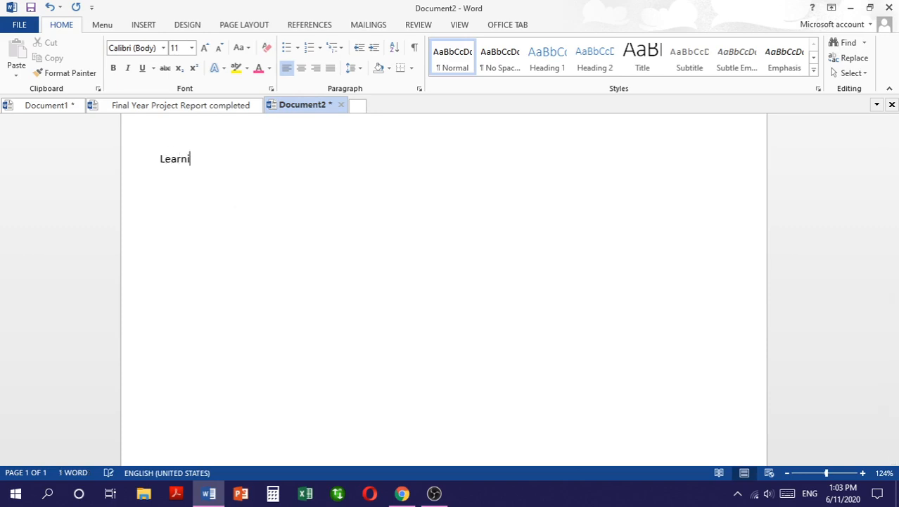
pyautogui.write('ng of Microsoft Office')
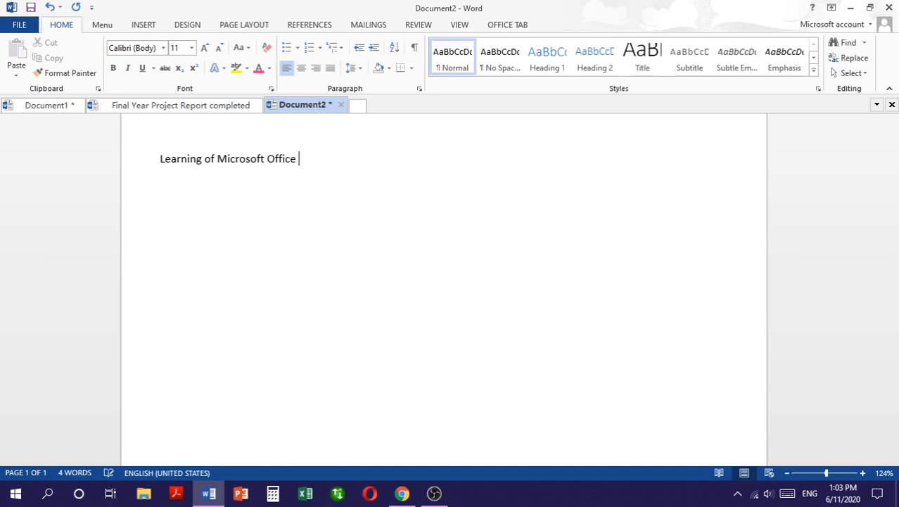
pyautogui.write('Word')
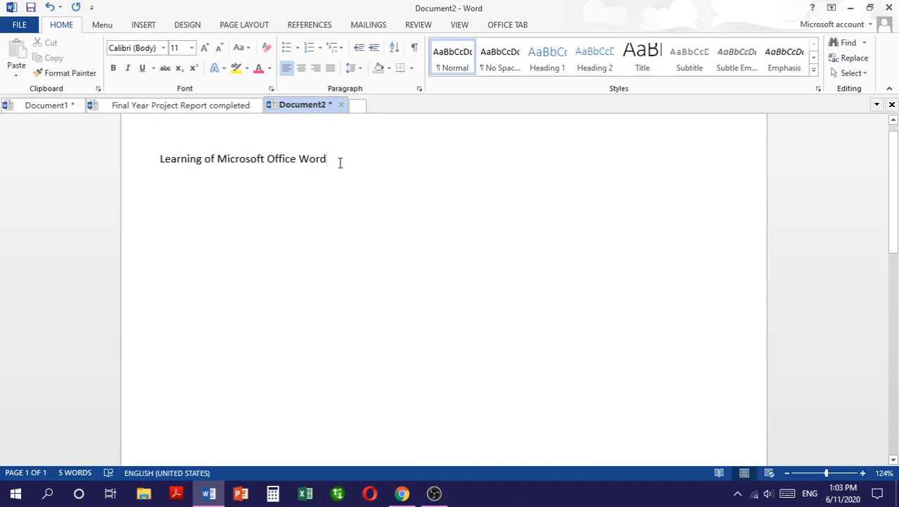
# Format the whole "Learning of Microsoft Office Word" line in Times New Roman at size 36.
pyautogui.moveTo(340, 162); pyautogui.dragTo(187, 159)
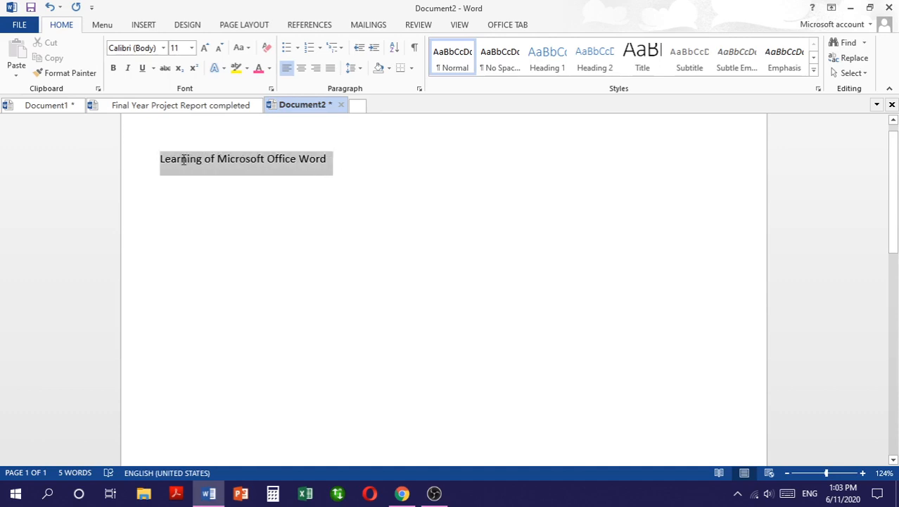
pyautogui.click(164, 48)
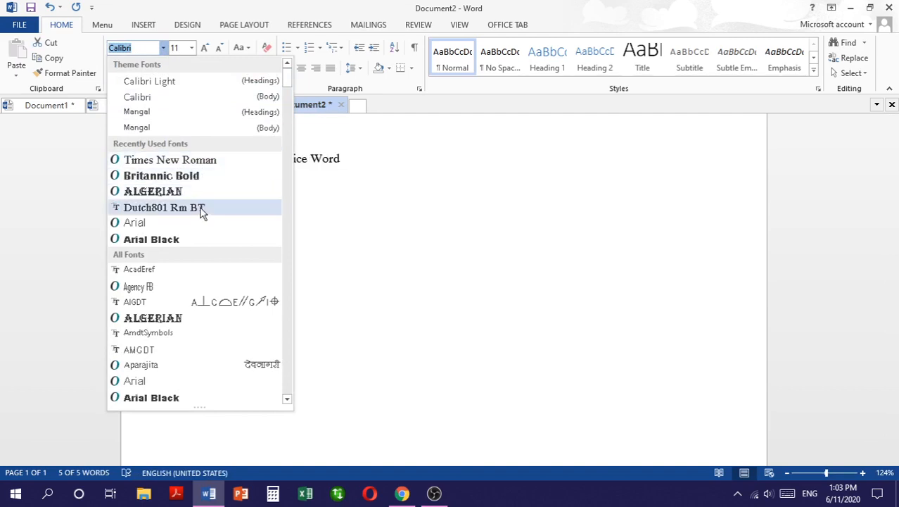
pyautogui.click(191, 162)
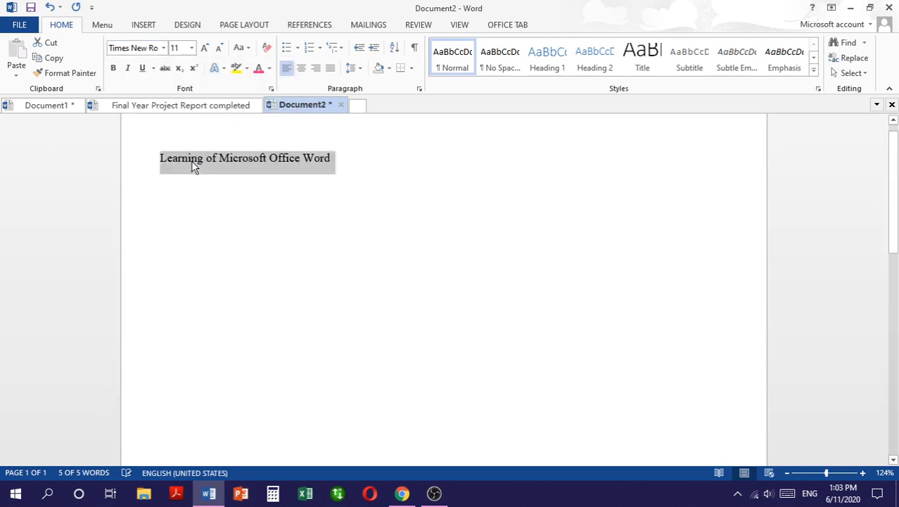
pyautogui.click(192, 48)
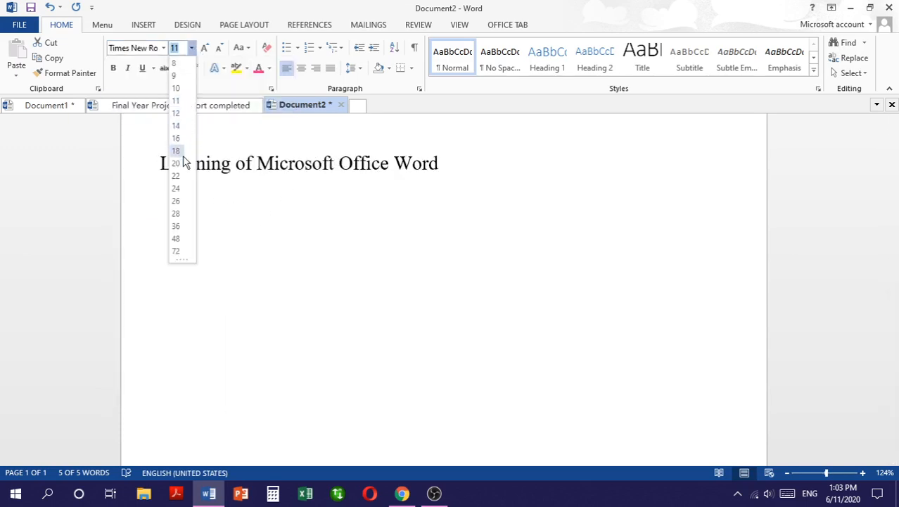
pyautogui.click(176, 226)
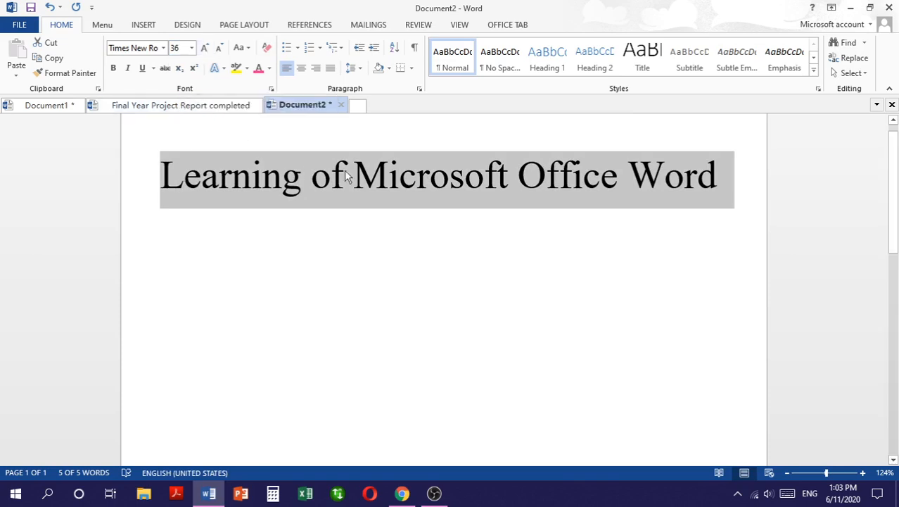
# Increase the selected line's font size stepwise to 80 and reduce it stepwise to 48.
pyautogui.click(204, 48)
pyautogui.click(205, 48)
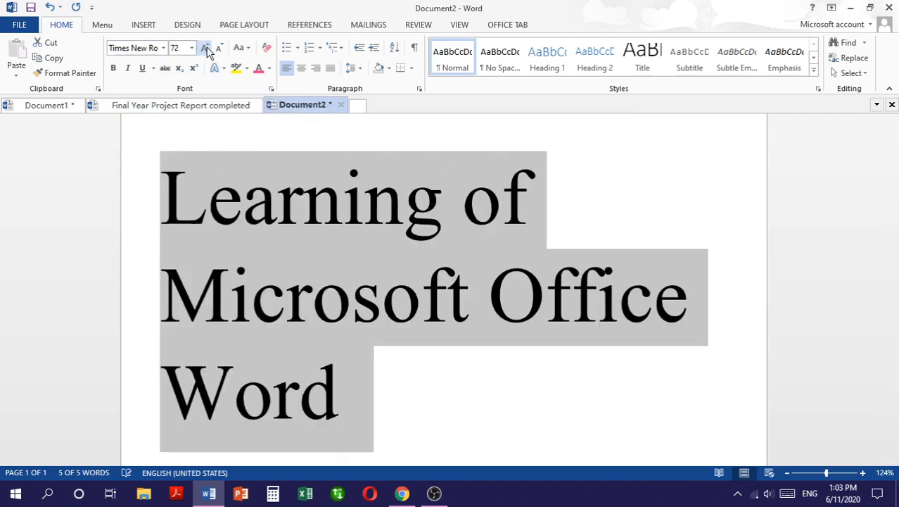
pyautogui.click(205, 48)
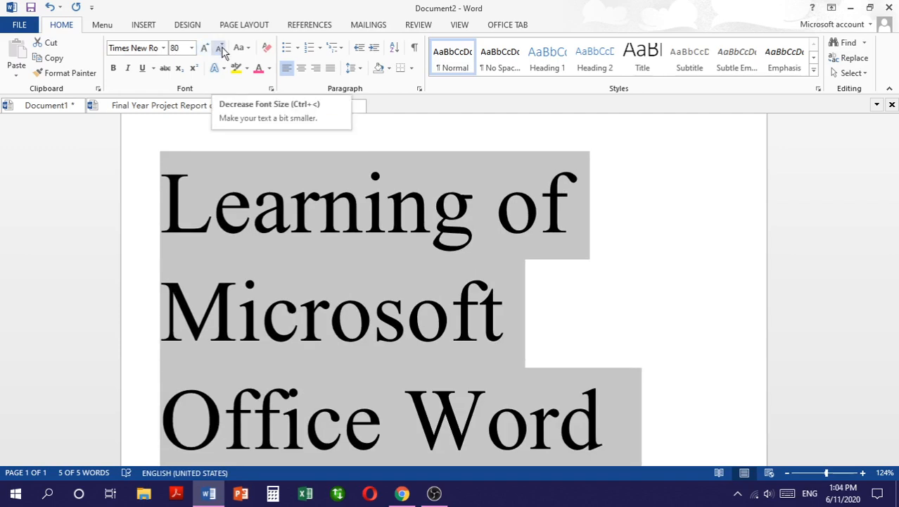
pyautogui.click(221, 50)
pyautogui.click(221, 50)
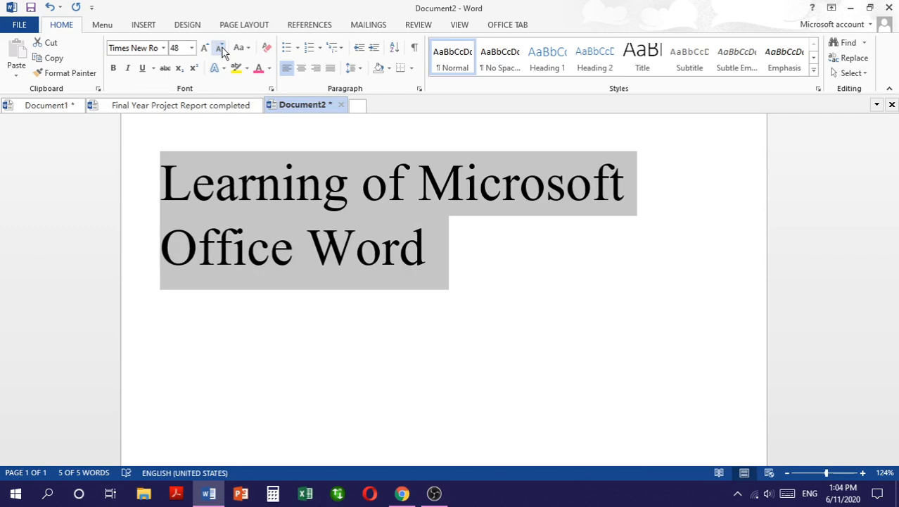
# Change the selected line's case to lowercase, to UPPERCASE and finally to Capitalize Each Word.
pyautogui.click(249, 49)
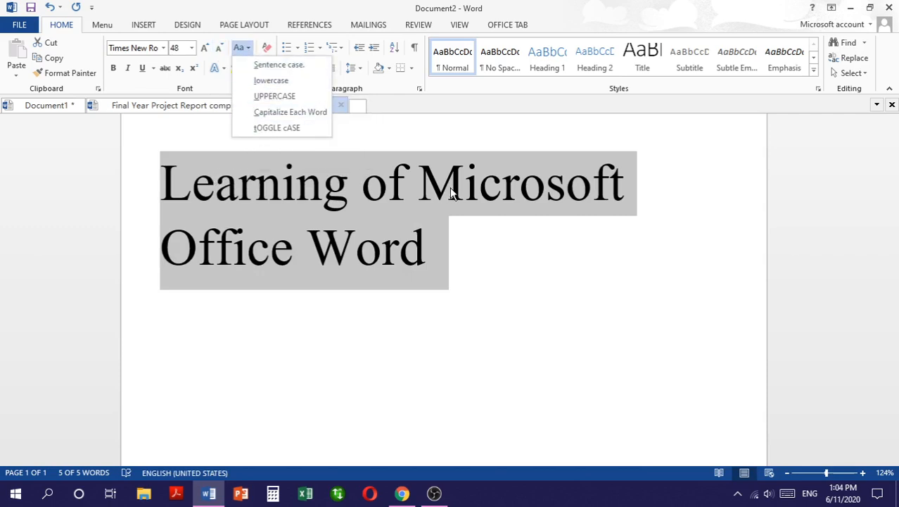
pyautogui.click(284, 82)
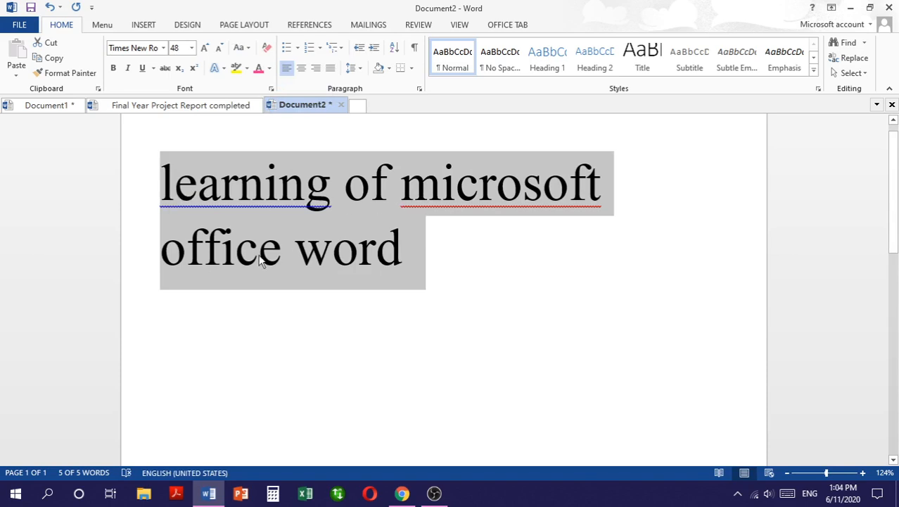
pyautogui.click(243, 47)
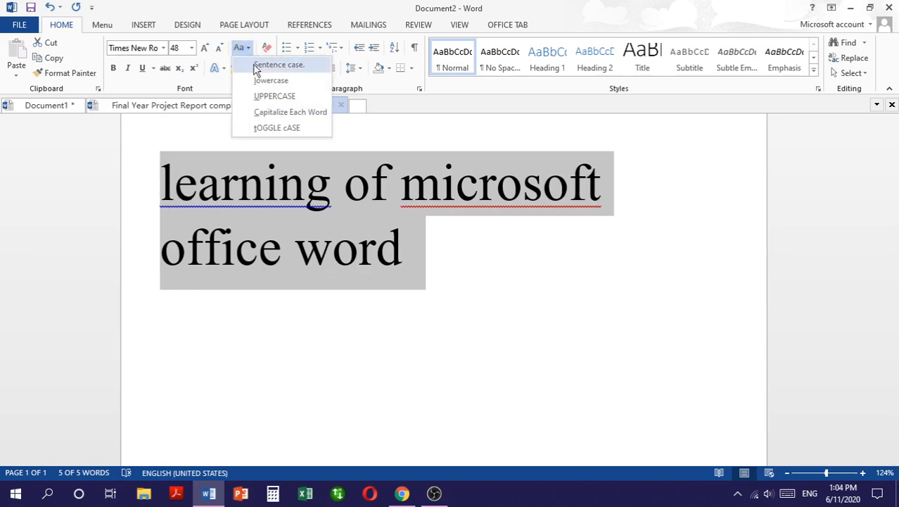
pyautogui.click(268, 101)
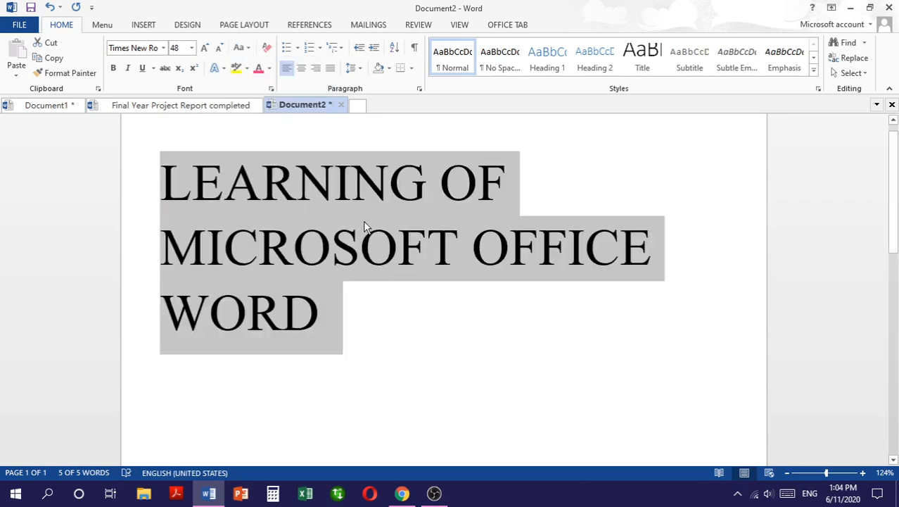
pyautogui.click(251, 52)
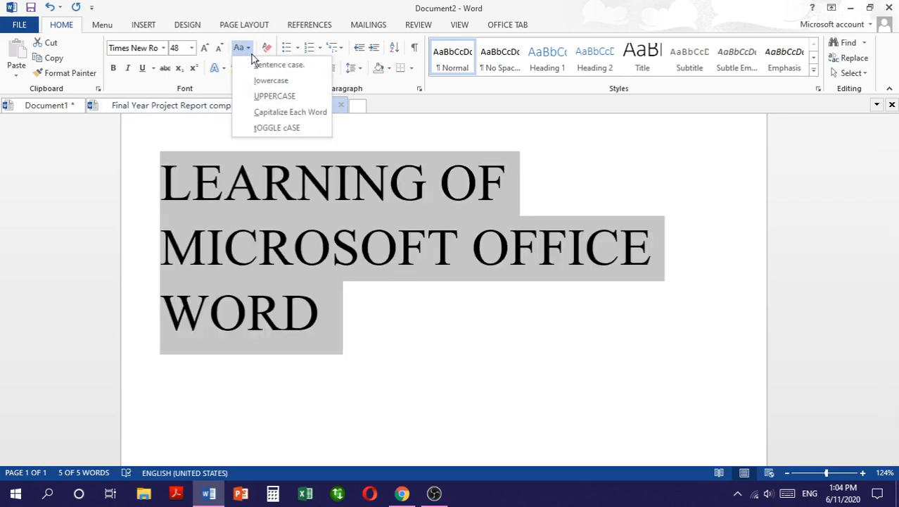
pyautogui.click(273, 114)
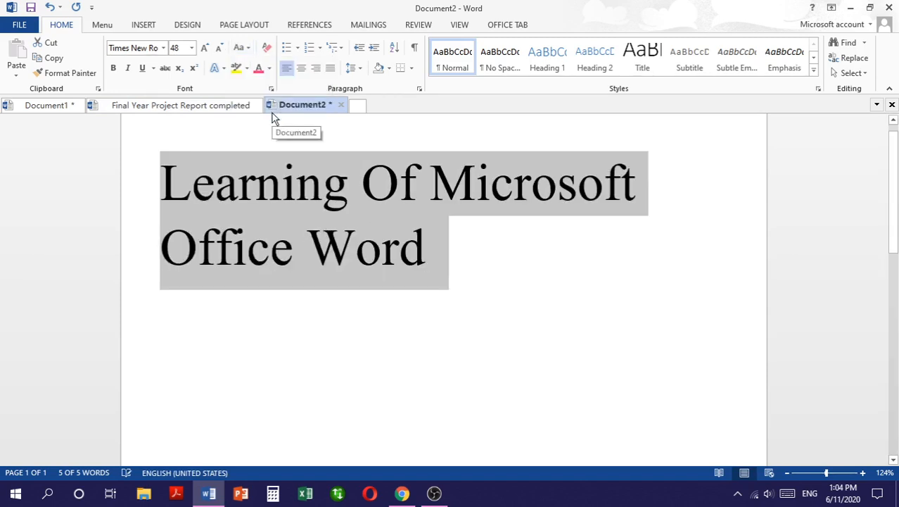
# Make the selected line bold, italic and underlined, and switch strikethrough on and off again.
pyautogui.click(115, 70)
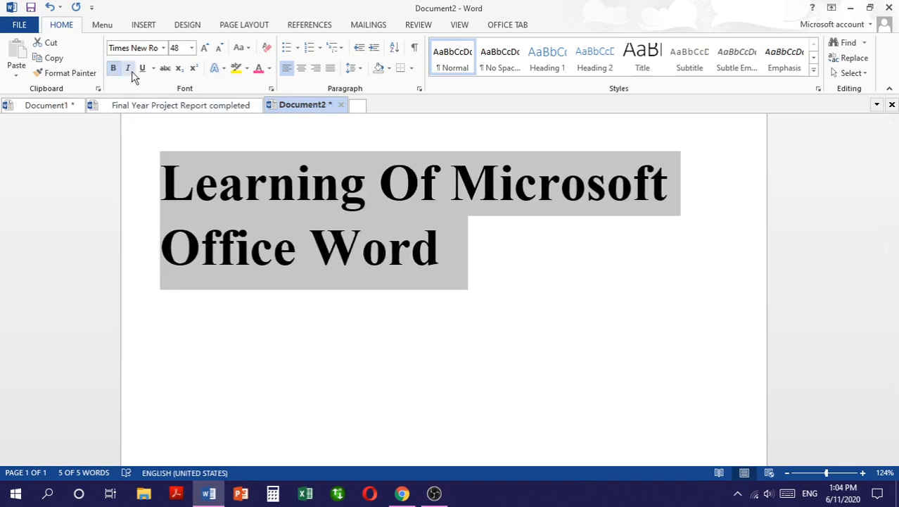
pyautogui.click(128, 69)
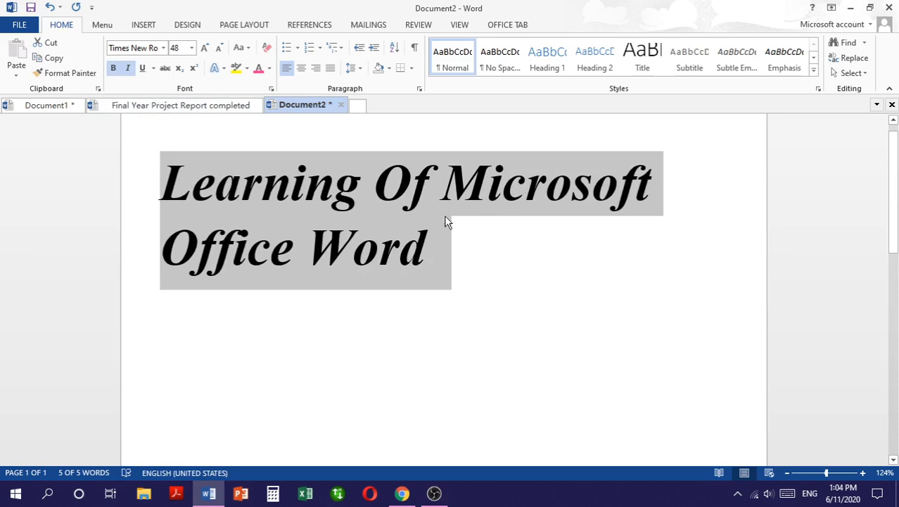
pyautogui.click(143, 69)
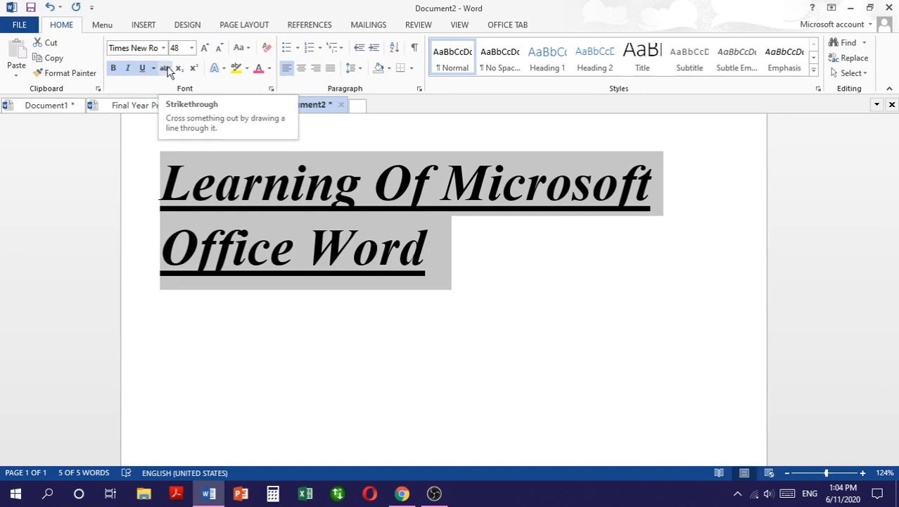
pyautogui.click(167, 68)
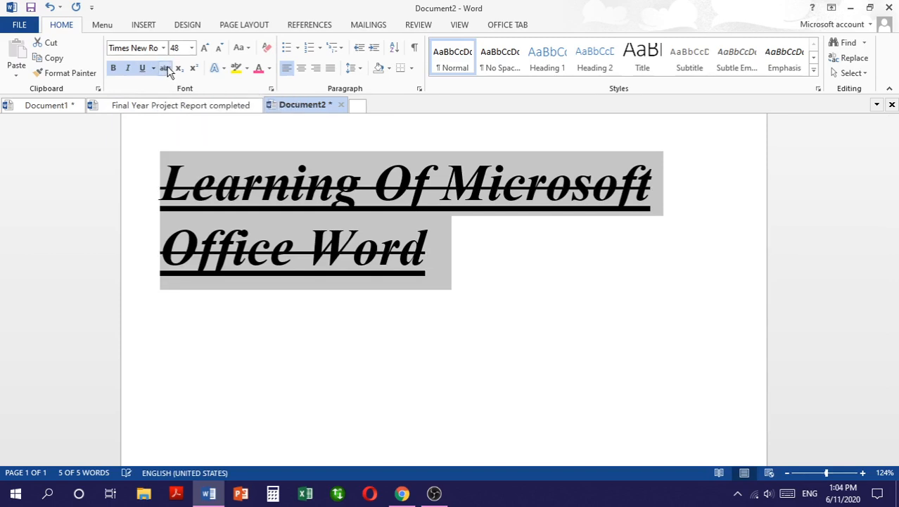
pyautogui.click(167, 69)
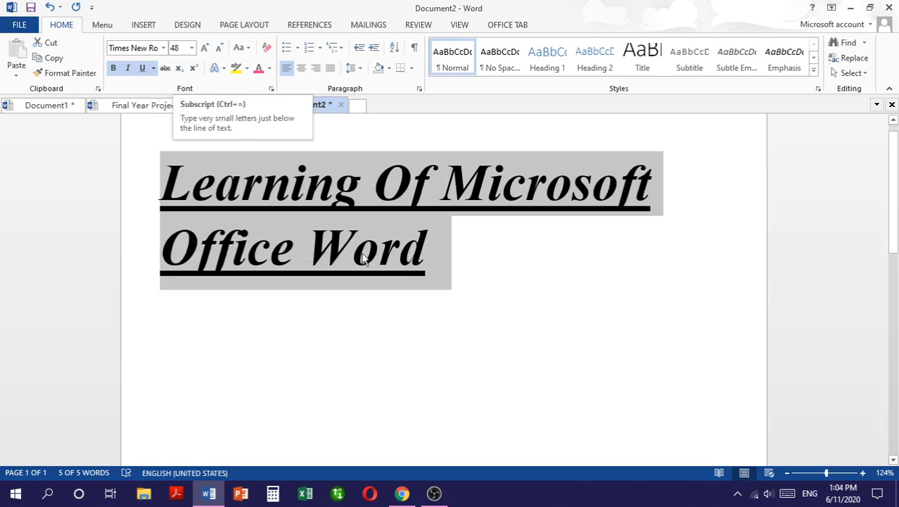
# Apply subscript to the "Learning Of Microsoft Office Word" line, replace it with superscript and deselect the text.
pyautogui.click(180, 69)
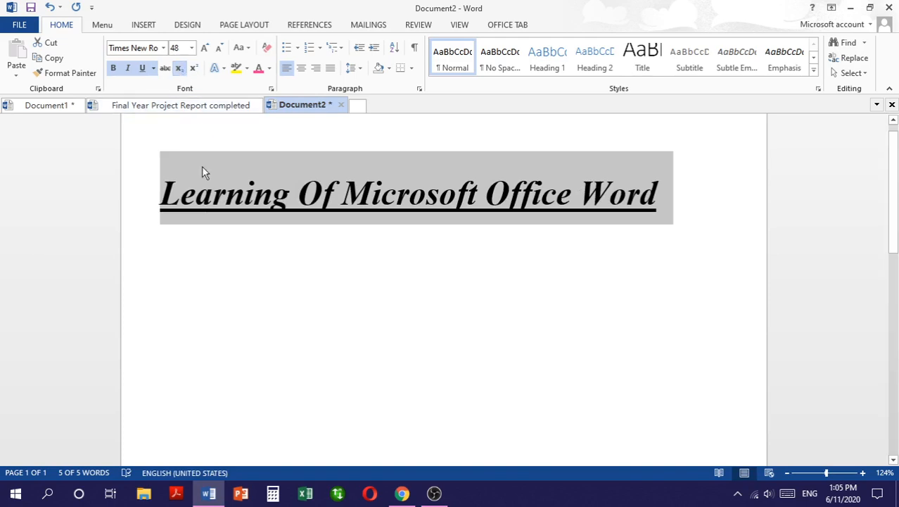
pyautogui.click(193, 69)
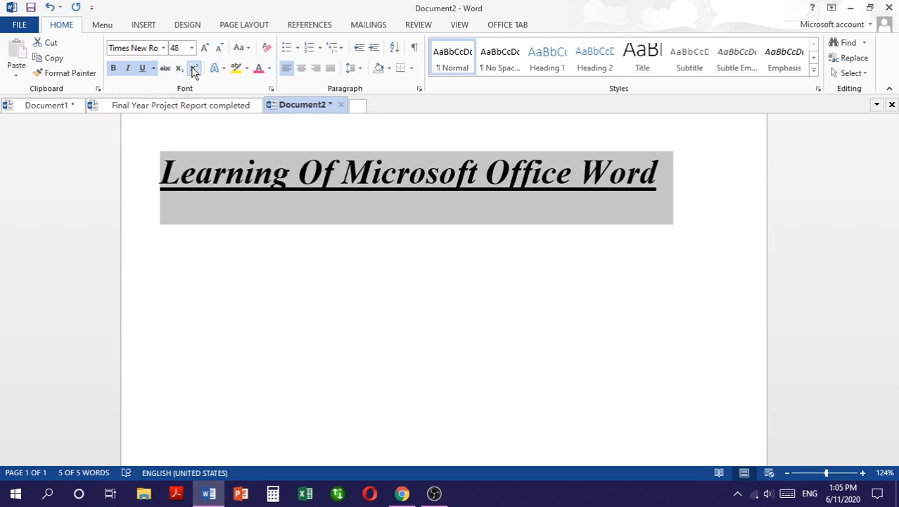
pyautogui.click(245, 263)
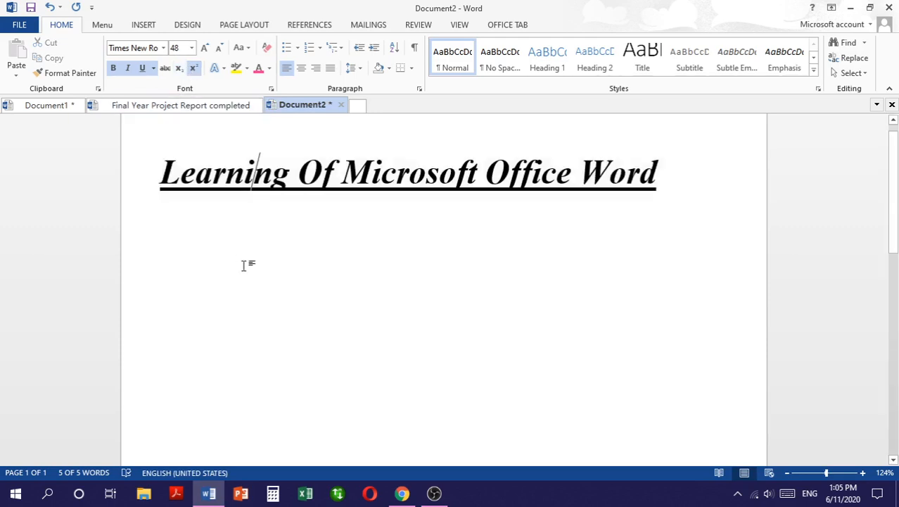
# Enter a 6 with a superscript 3 on a new line in the blank area below the title.
pyautogui.click(299, 300)
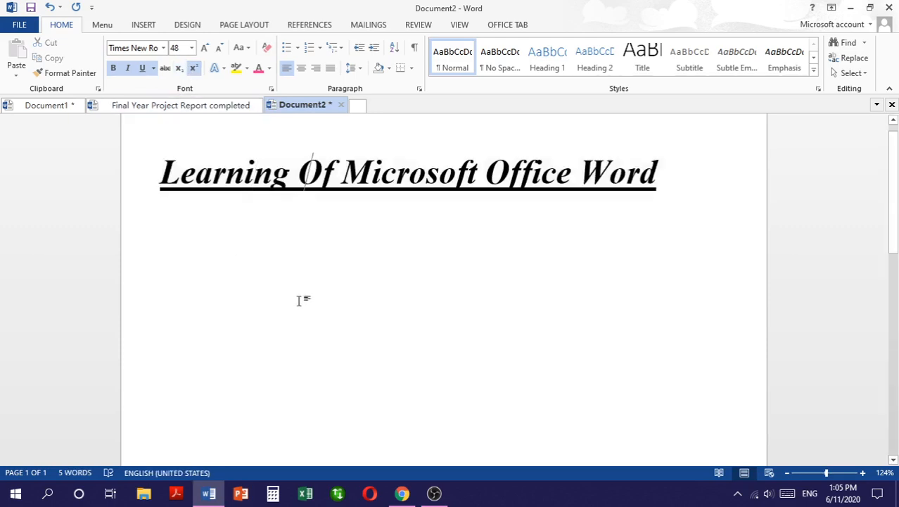
pyautogui.rightClick(298, 301)
pyautogui.click(299, 306)
pyautogui.write('6')
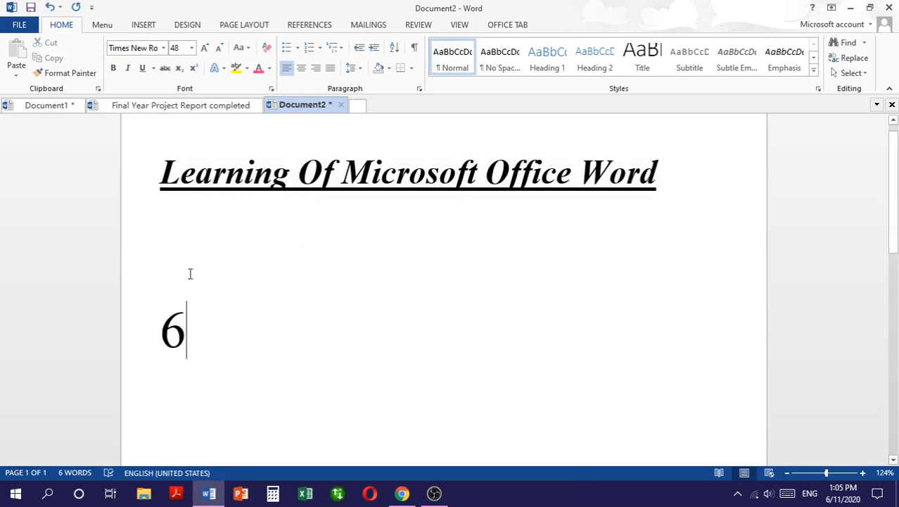
pyautogui.click(195, 73)
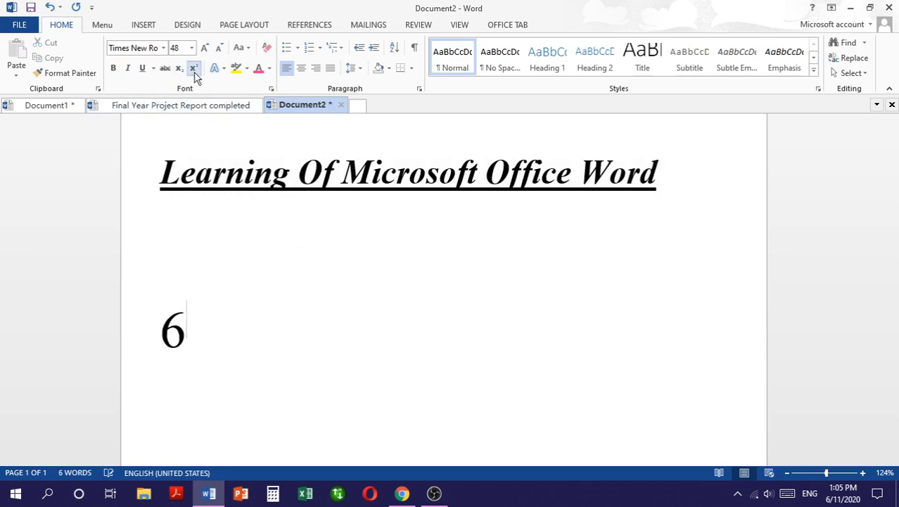
pyautogui.write('3')
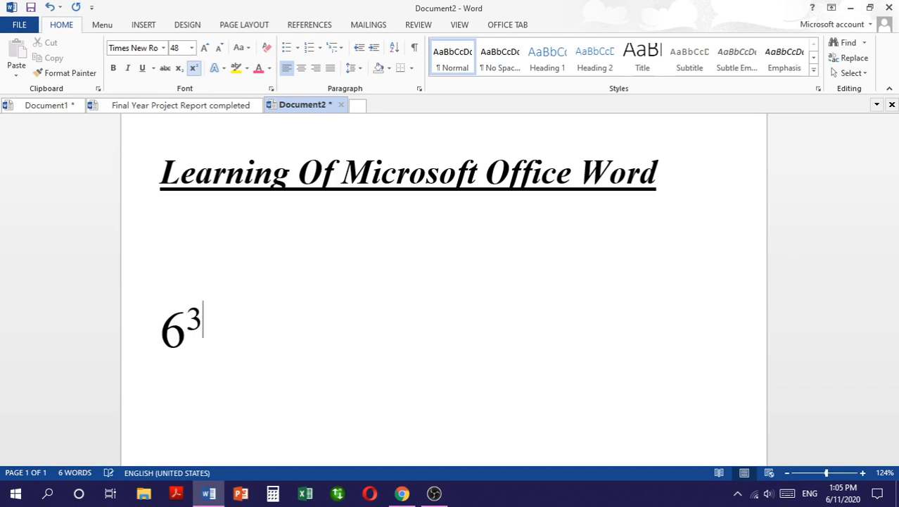
# Enter a 6 with a subscript 5 further along the same line as the 6 with superscript 3.
pyautogui.doubleClick(313, 333)
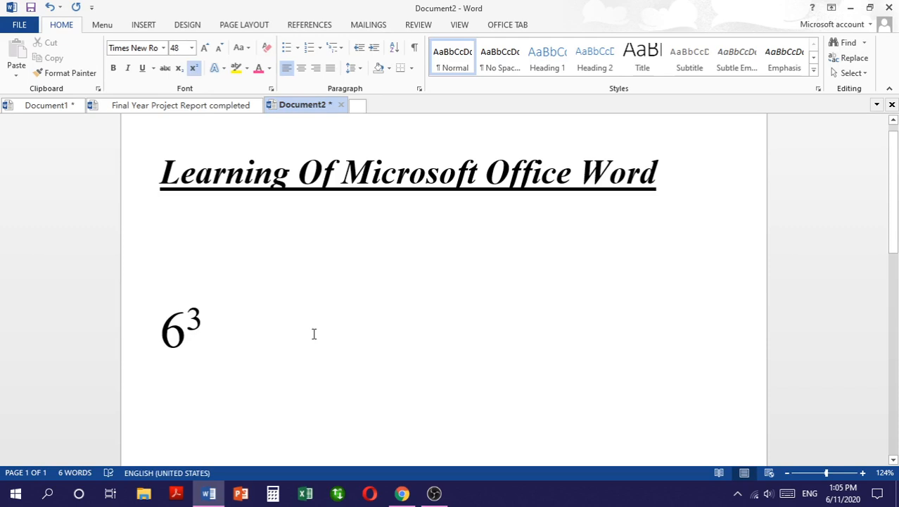
pyautogui.write('6')
pyautogui.press('BackSpace')
pyautogui.write('6')
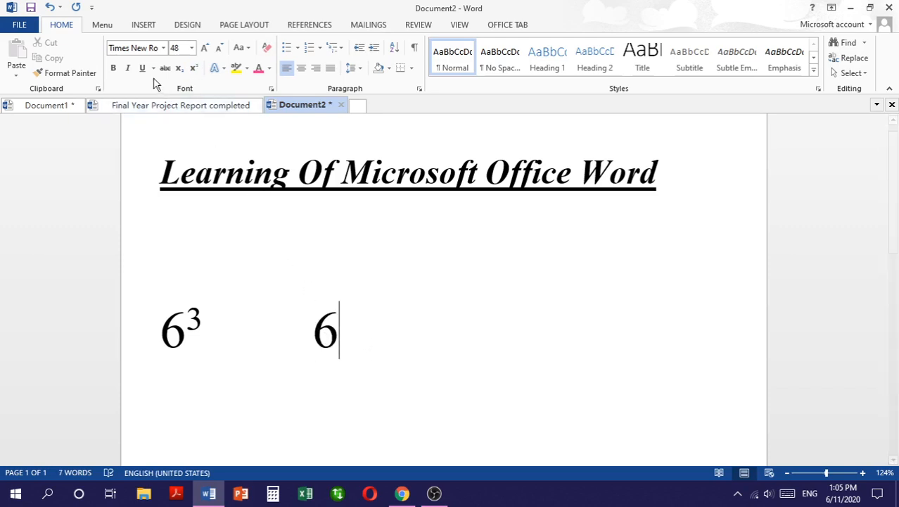
pyautogui.click(179, 71)
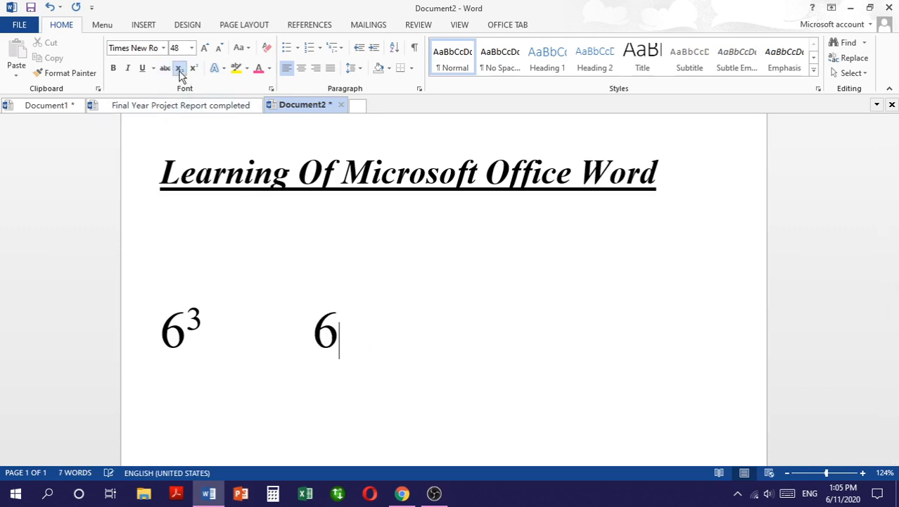
pyautogui.write('5')
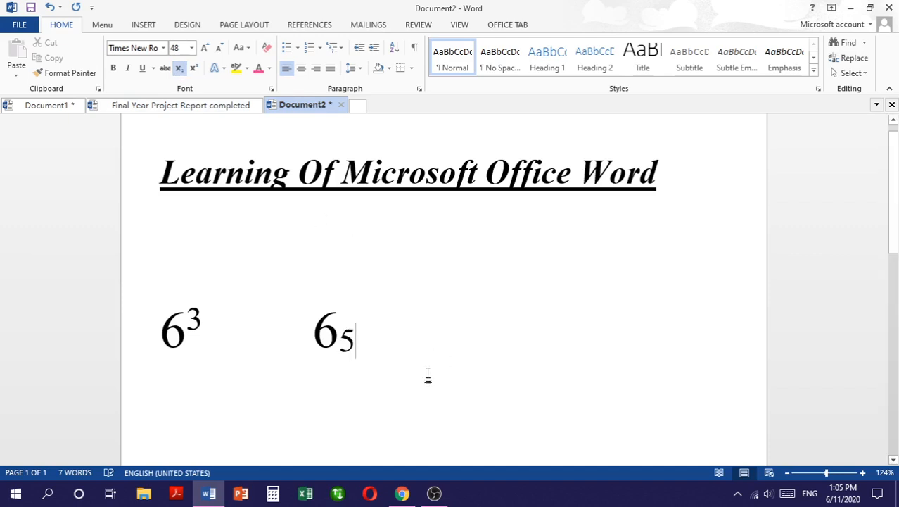
# Apply the black text effect with a blue shadow to the whole "Learning Of Microsoft Office Word" line.
pyautogui.click(224, 71)
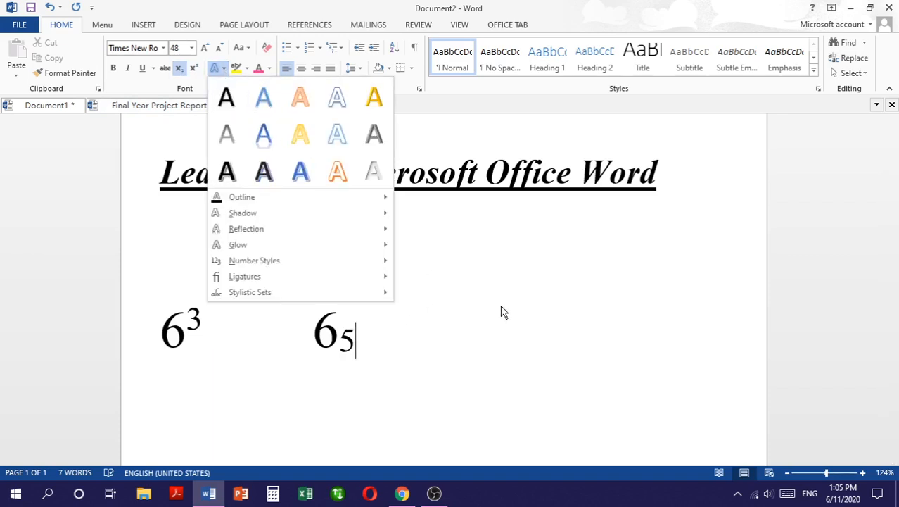
pyautogui.click(662, 180)
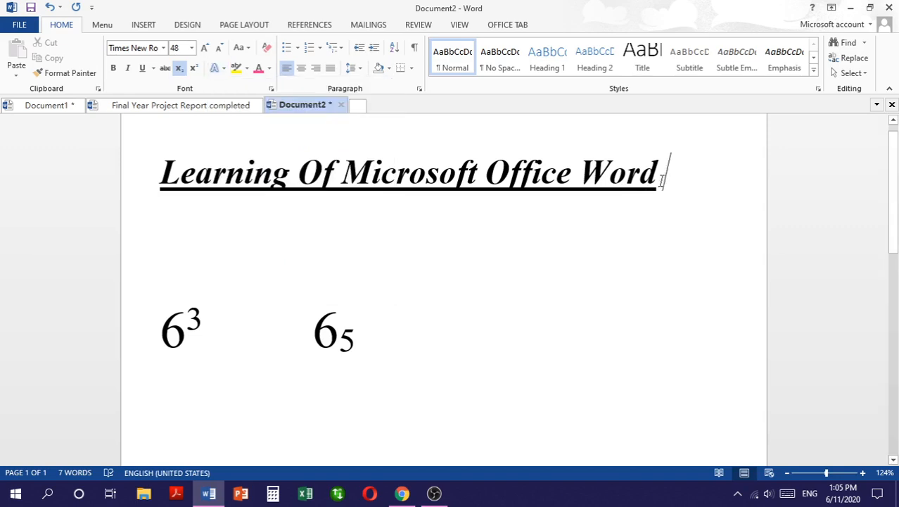
pyautogui.moveTo(662, 180); pyautogui.dragTo(145, 191)
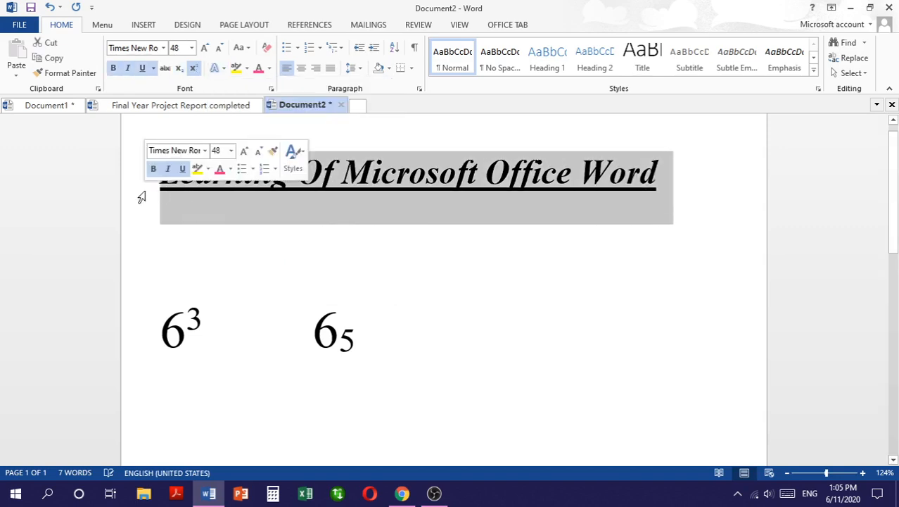
pyautogui.click(224, 69)
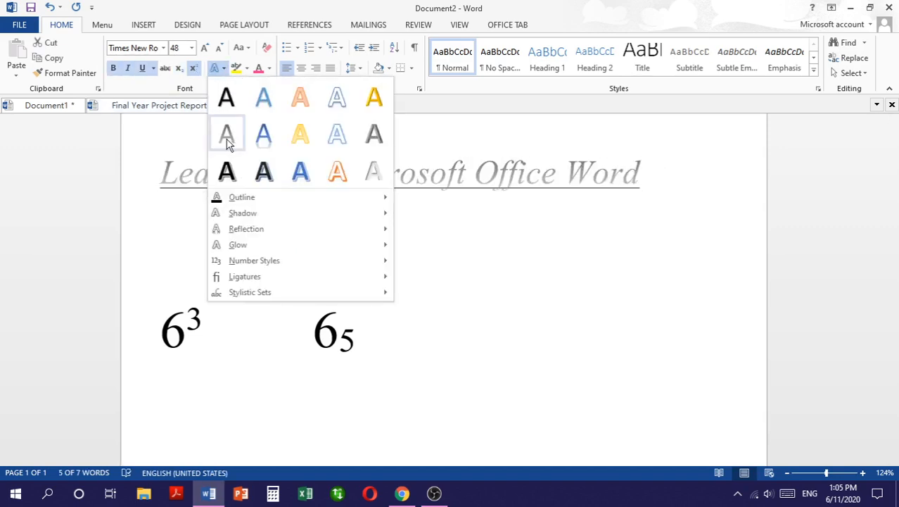
pyautogui.click(265, 173)
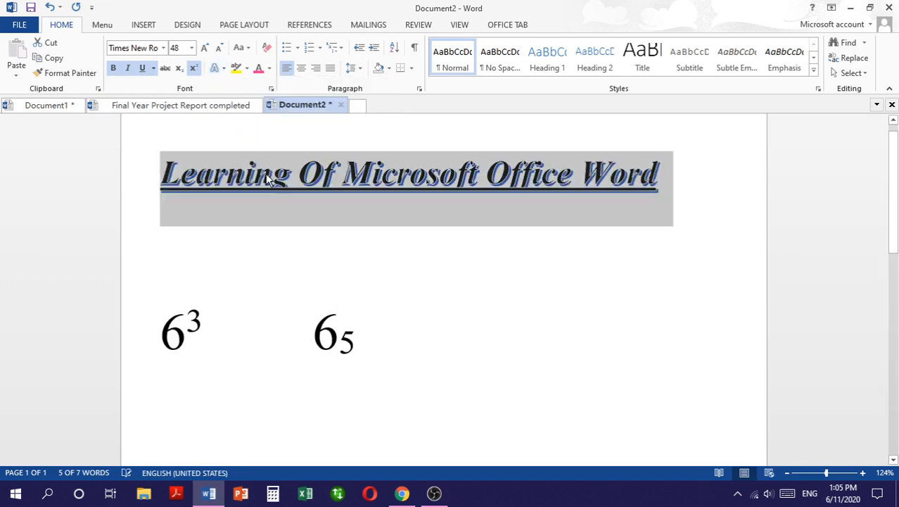
pyautogui.click(301, 256)
# Highlight the whole "Learning Of Microsoft Office Word" line in red and place the cursor on the blank line below.
pyautogui.click(247, 68)
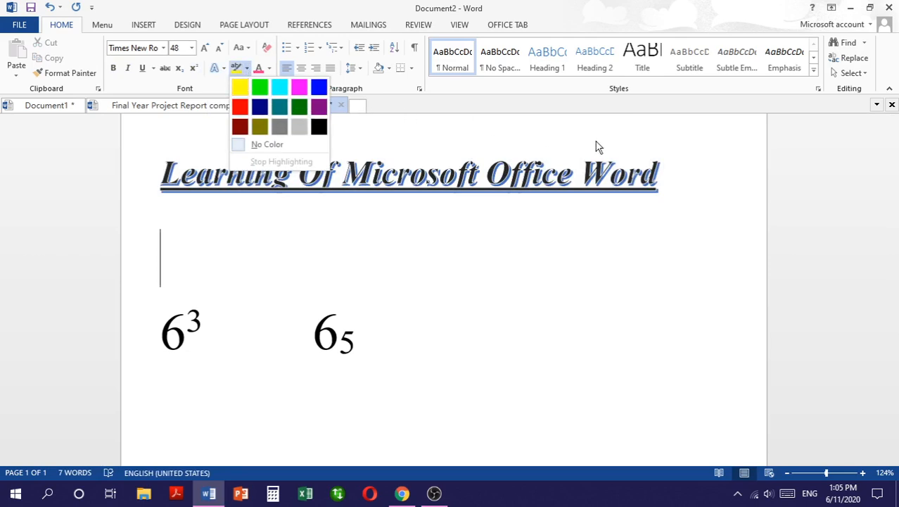
pyautogui.click(673, 176)
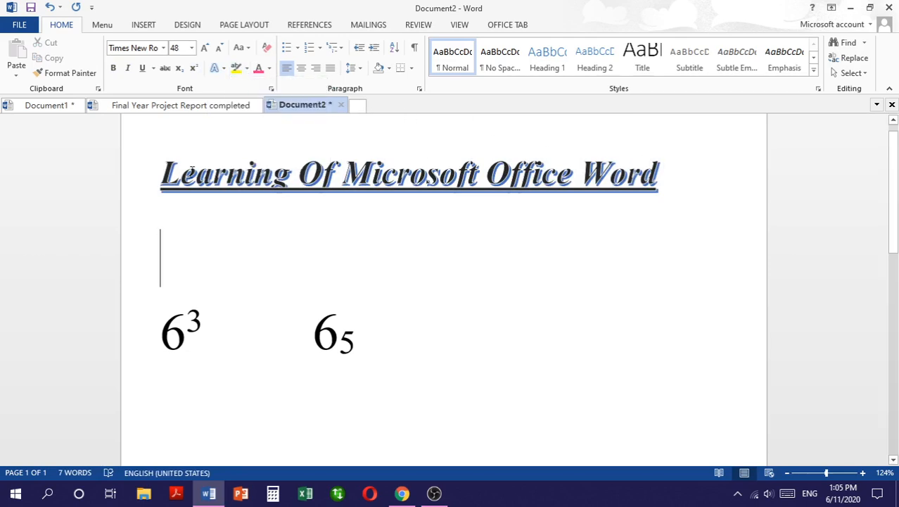
pyautogui.moveTo(162, 171); pyautogui.dragTo(698, 146)
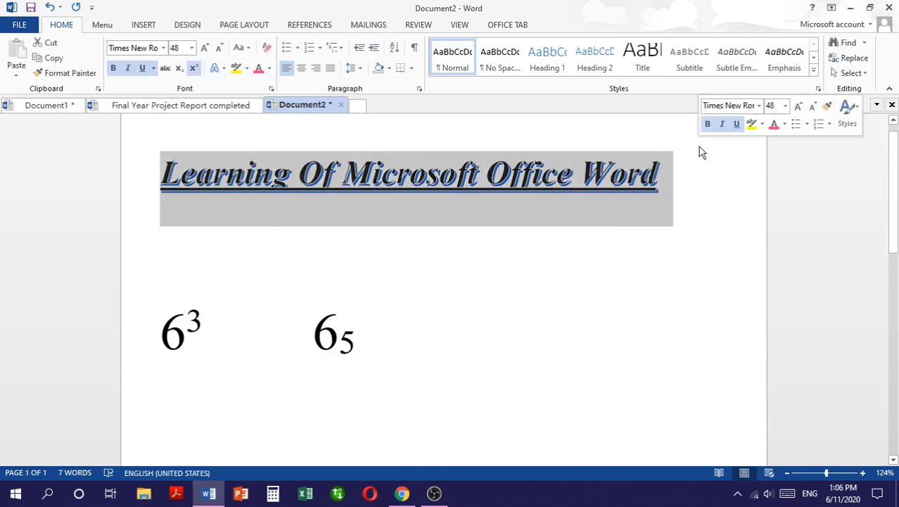
pyautogui.click(247, 68)
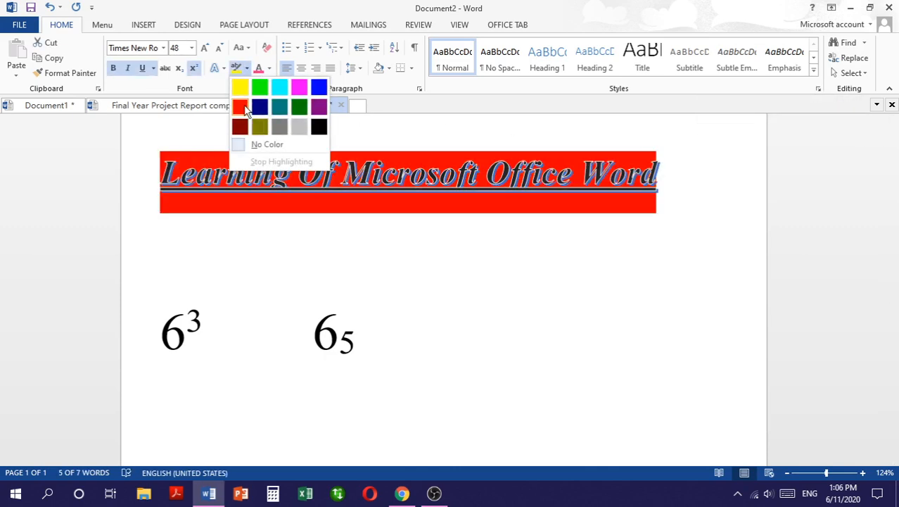
pyautogui.click(241, 107)
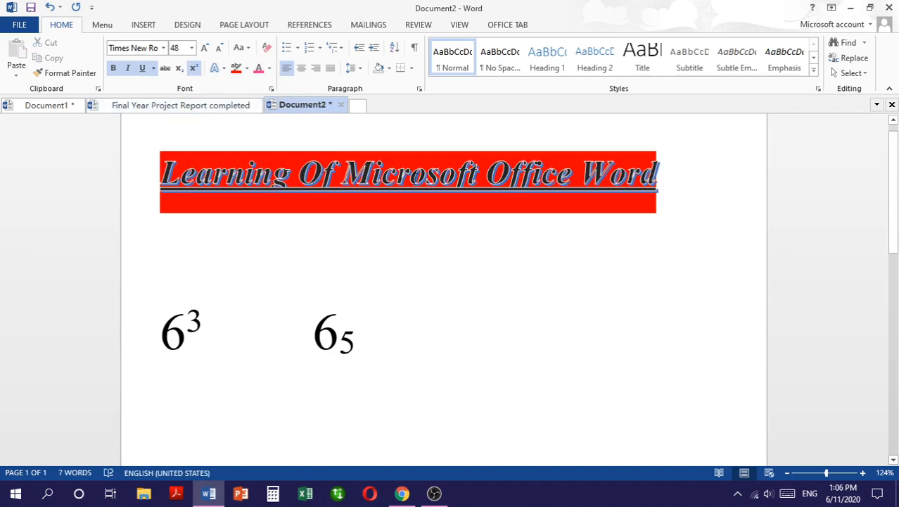
pyautogui.moveTo(342, 172); pyautogui.dragTo(293, 275)
pyautogui.click(240, 275)
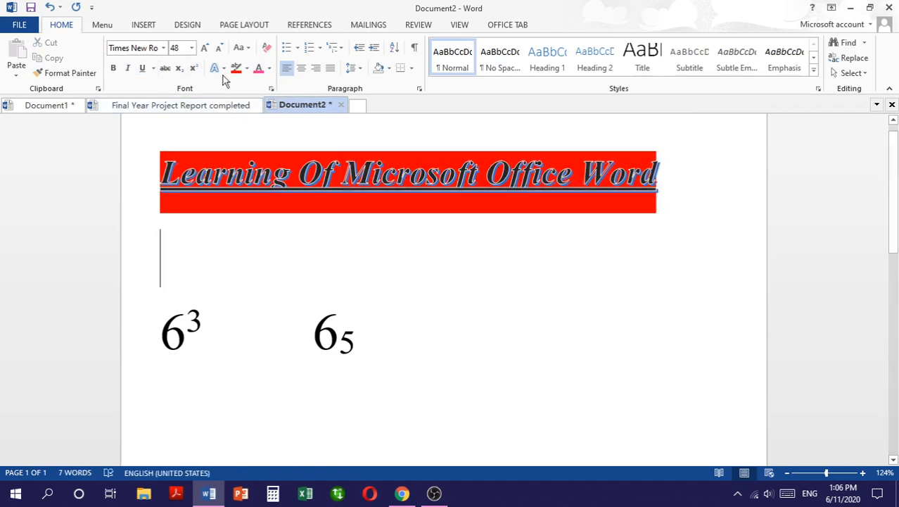
# Change the font colour of the whole line with the superscript and subscript 6s to standard yellow.
pyautogui.click(270, 68)
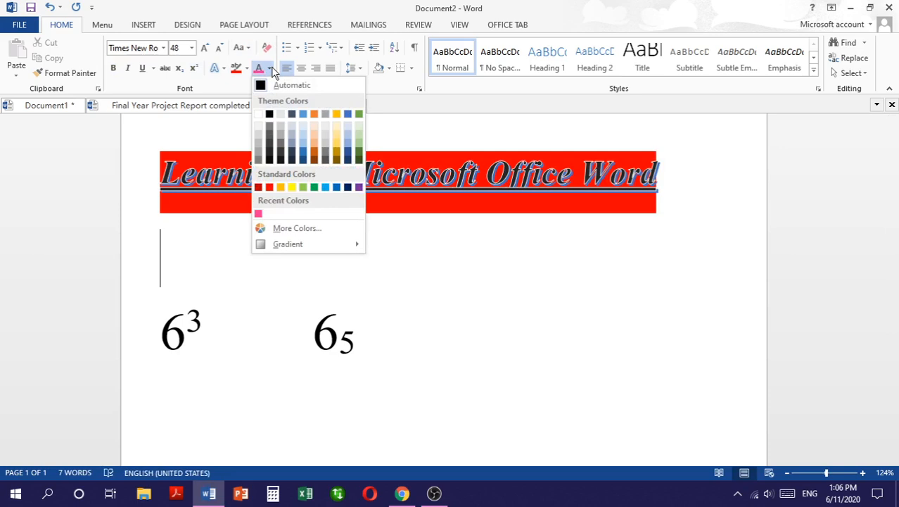
pyautogui.click(386, 355)
pyautogui.moveTo(385, 349); pyautogui.dragTo(130, 337)
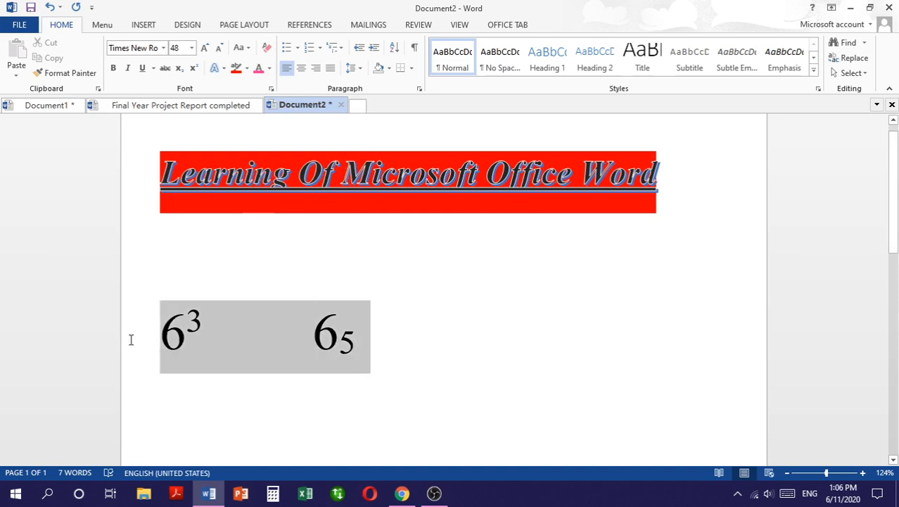
pyautogui.click(270, 68)
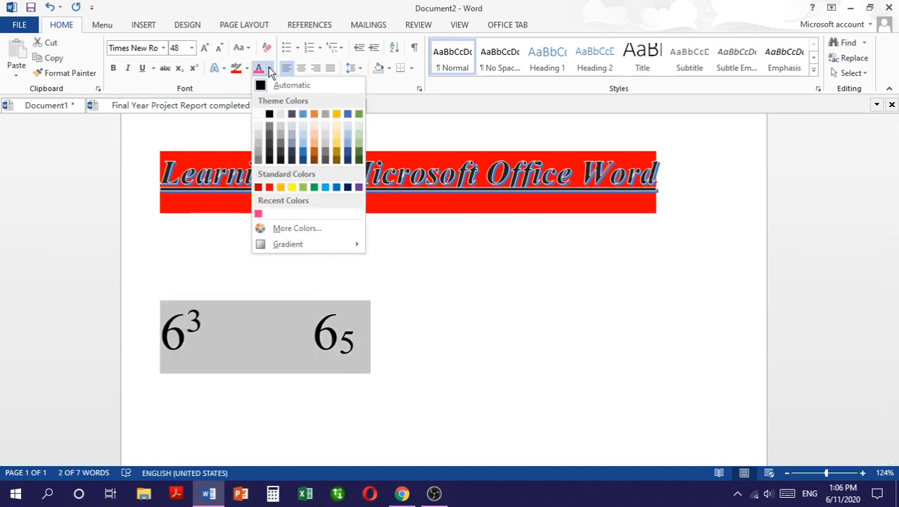
pyautogui.click(295, 188)
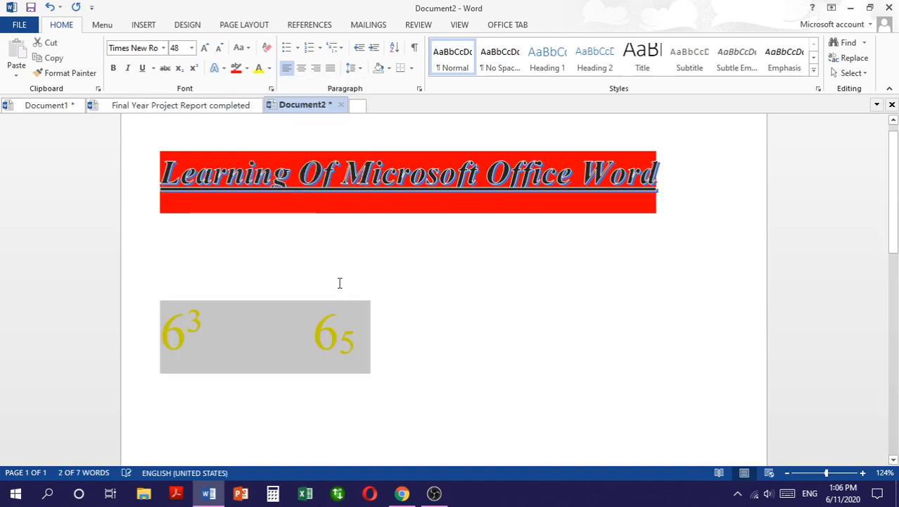
pyautogui.click(415, 342)
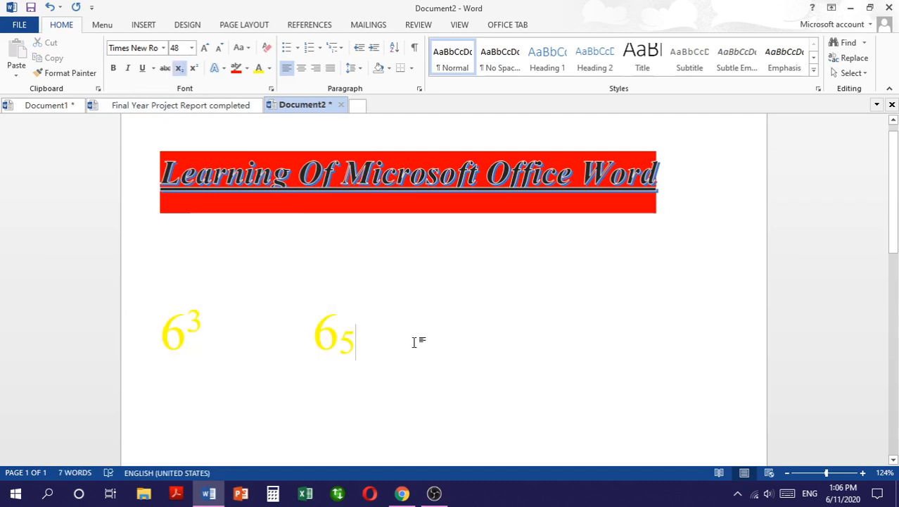
pyautogui.click(298, 48)
pyautogui.click(390, 306)
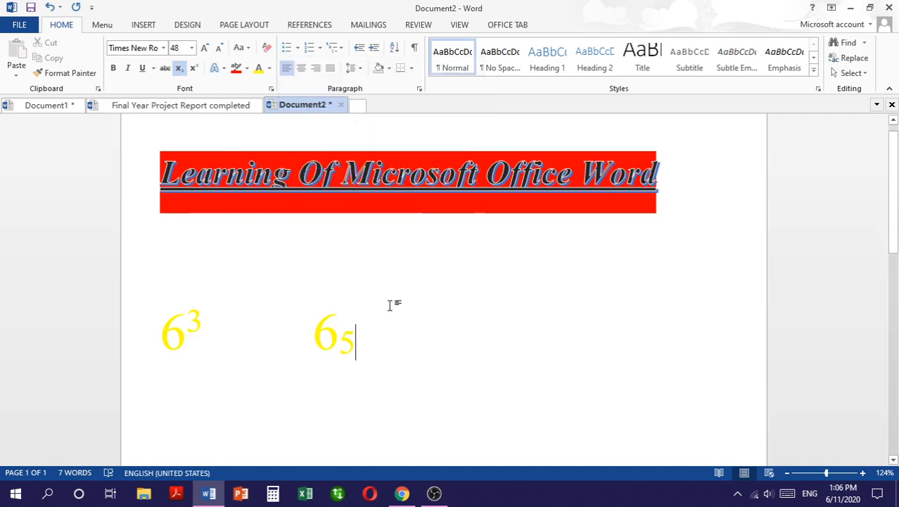
pyautogui.press('Up')
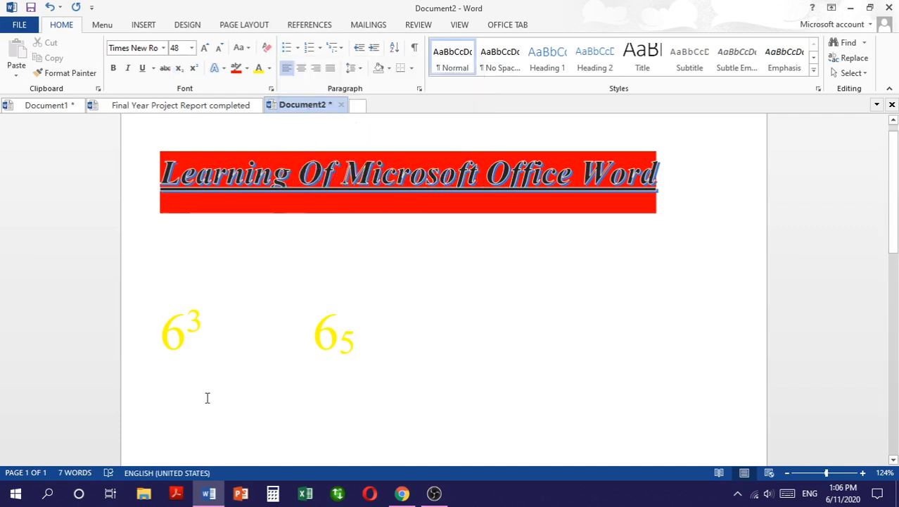
# Enter the numbers 1, 2, 3 and 4 on separate lines below the yellow numbers.
pyautogui.scroll(-3, 207, 397)
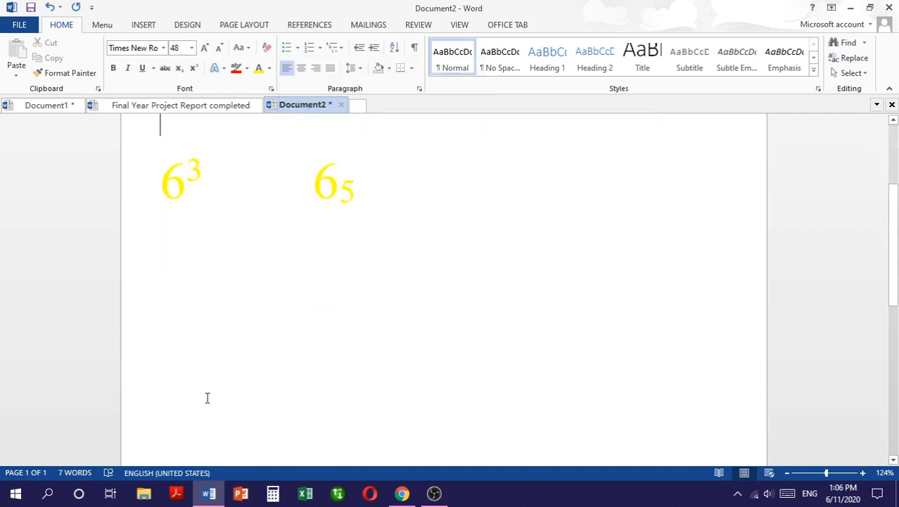
pyautogui.click(183, 274)
pyautogui.write('1')
pyautogui.press('Return')
pyautogui.write('2')
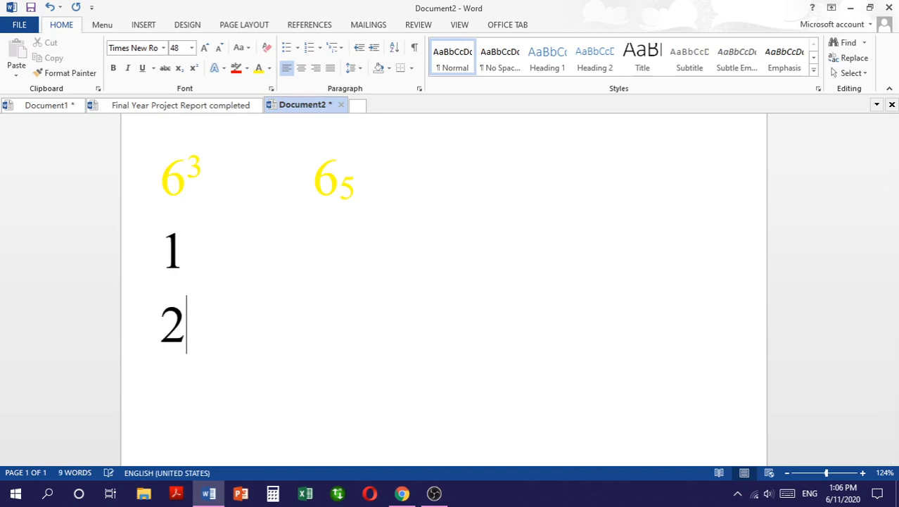
pyautogui.press('Return')
pyautogui.write('3')
pyautogui.press('Return')
pyautogui.write('4')
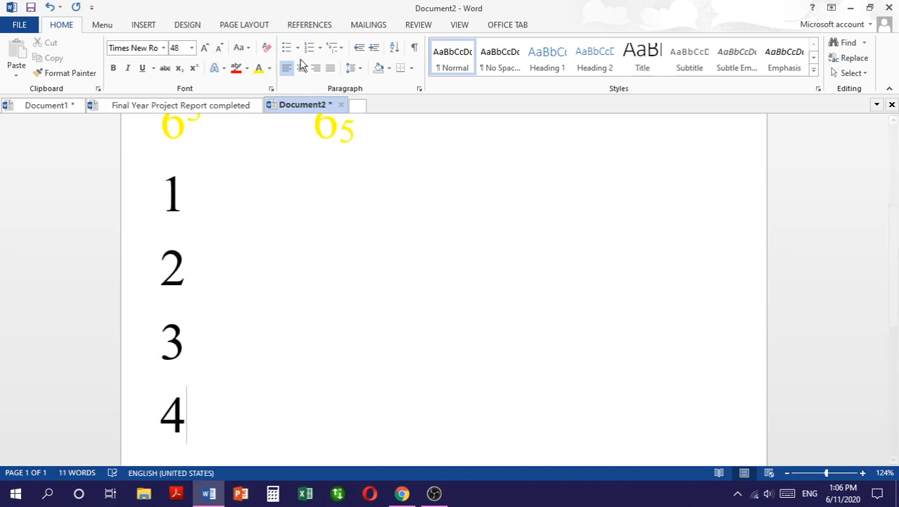
# Apply square bullets to the four lines containing 1 to 4.
pyautogui.moveTo(276, 408); pyautogui.dragTo(146, 197)
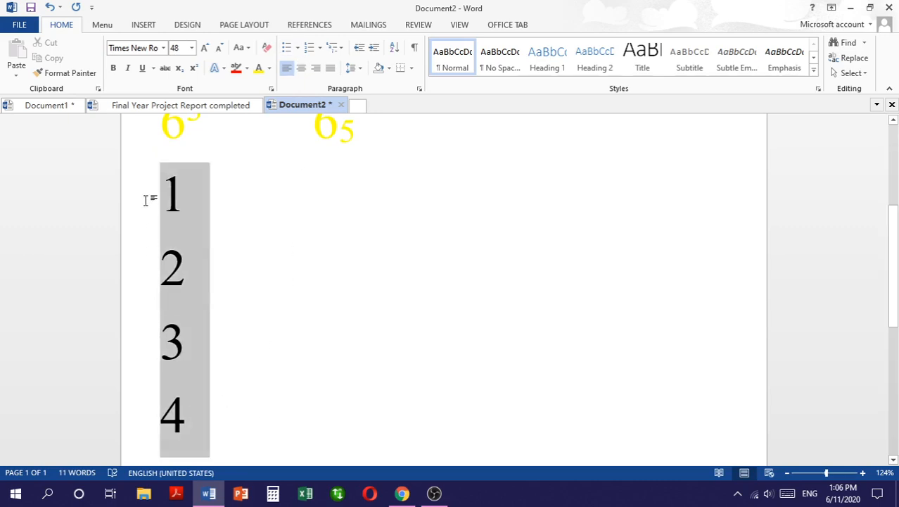
pyautogui.click(298, 47)
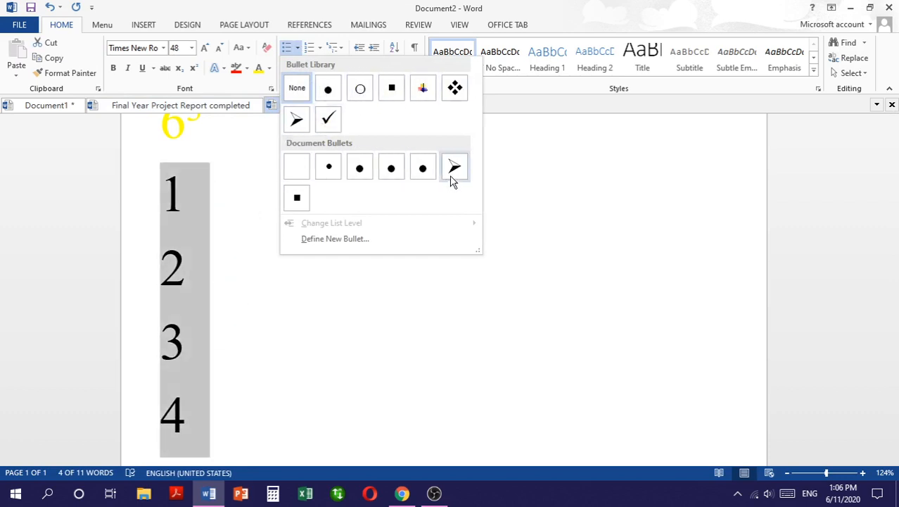
pyautogui.click(305, 199)
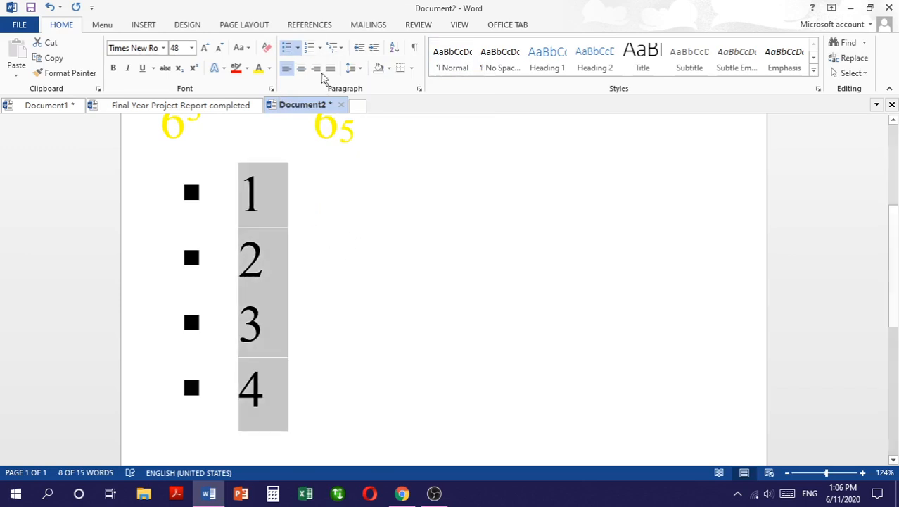
# Apply the 1), a), i) multilevel list format to the four lines containing 1 to 4.
pyautogui.click(320, 48)
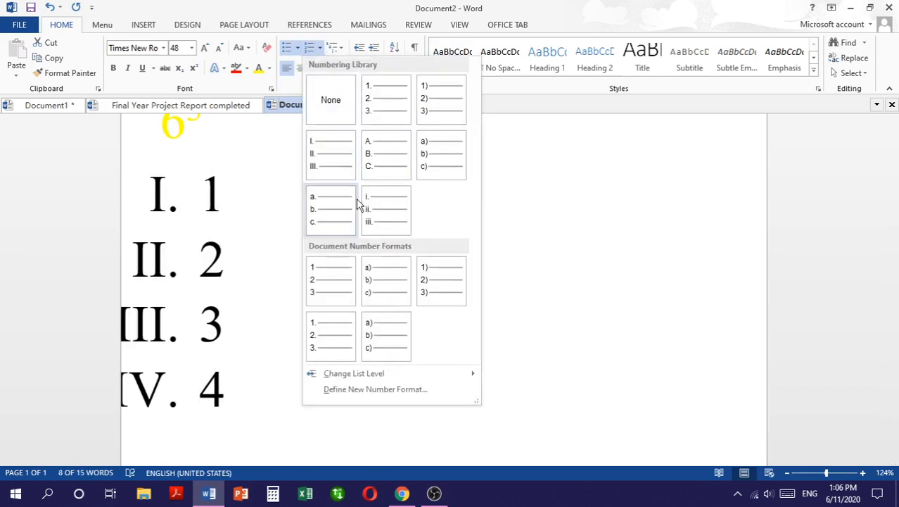
pyautogui.click(492, 297)
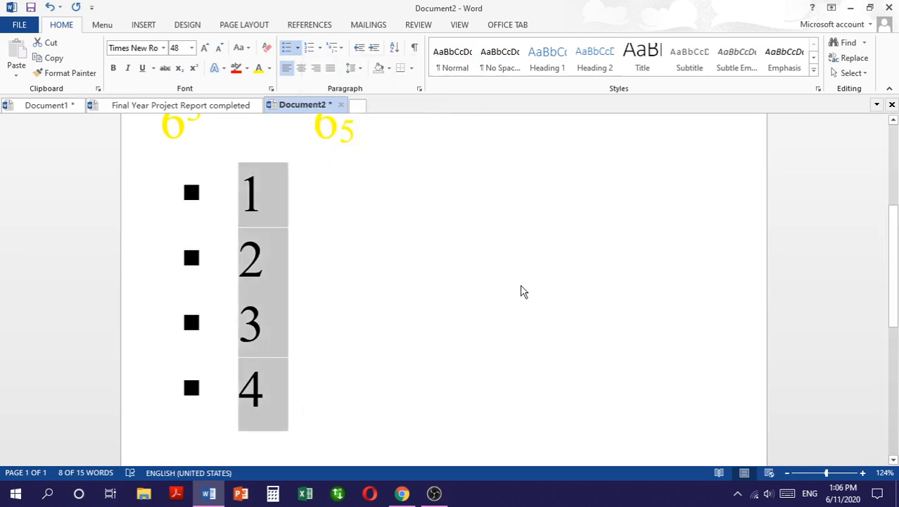
pyautogui.click(340, 48)
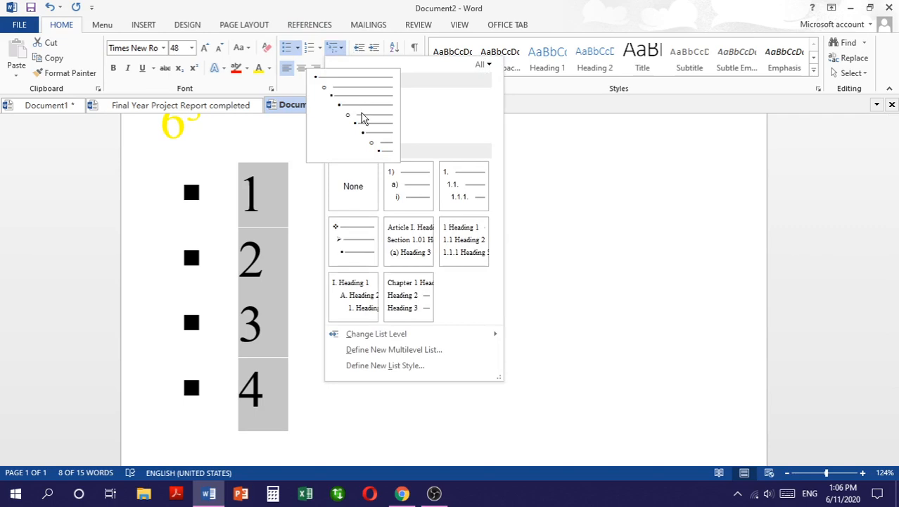
pyautogui.click(423, 189)
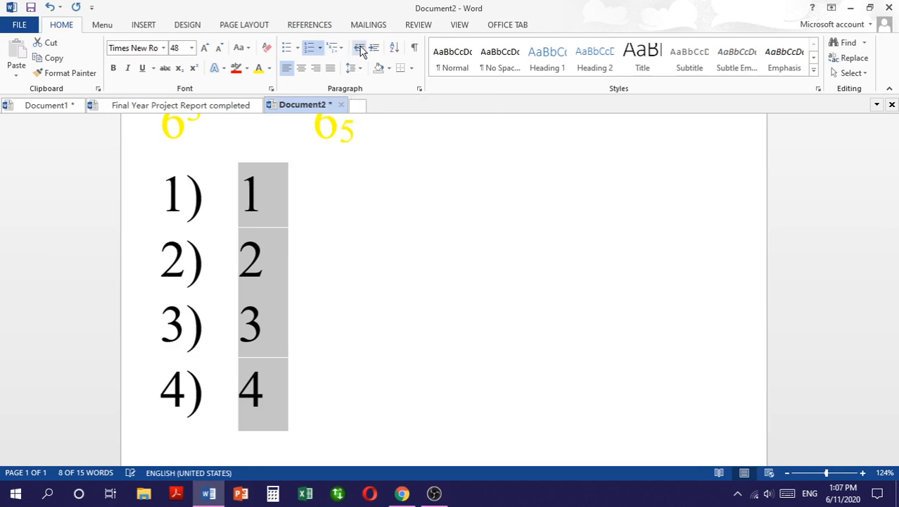
# Enter "We are lucky" in the blank area below the numbered list, slightly indented from the margin.
pyautogui.scroll(-2, 347, 226)
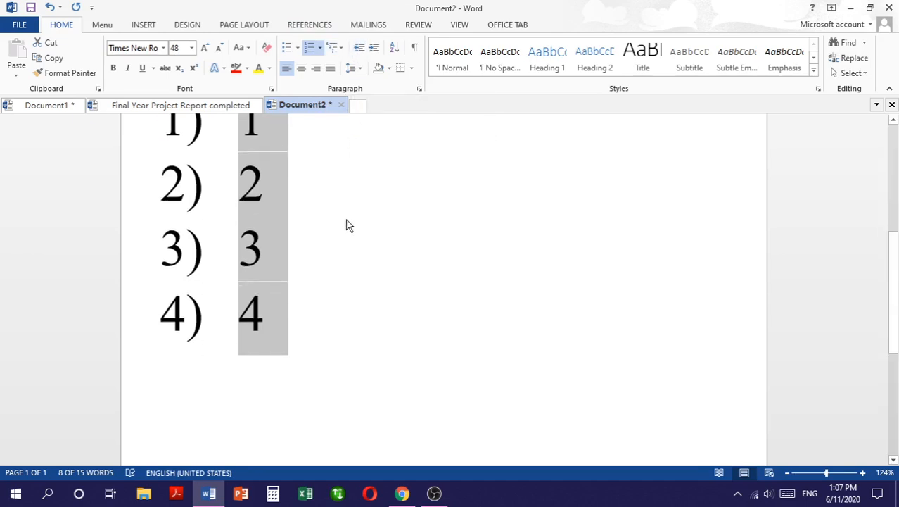
pyautogui.click(293, 360)
pyautogui.press('Left')
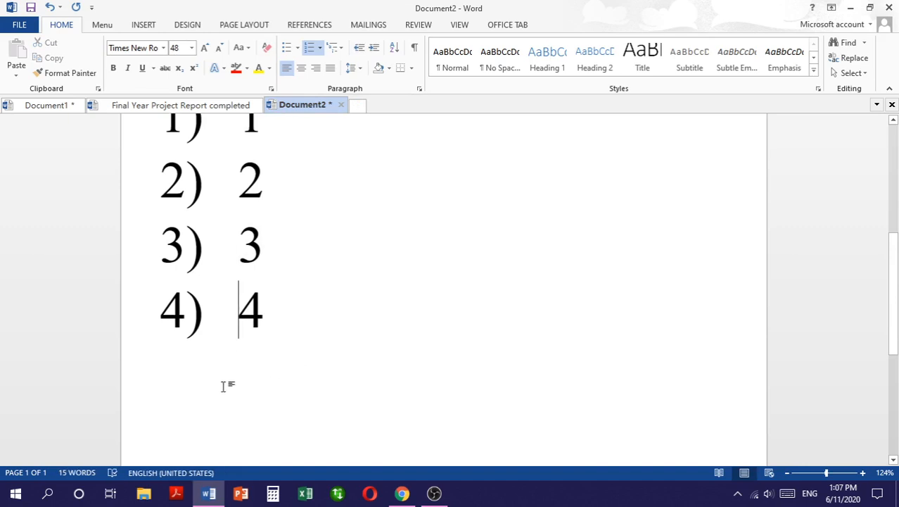
pyautogui.doubleClick(217, 387)
pyautogui.hotkey('ctrl', 'z')
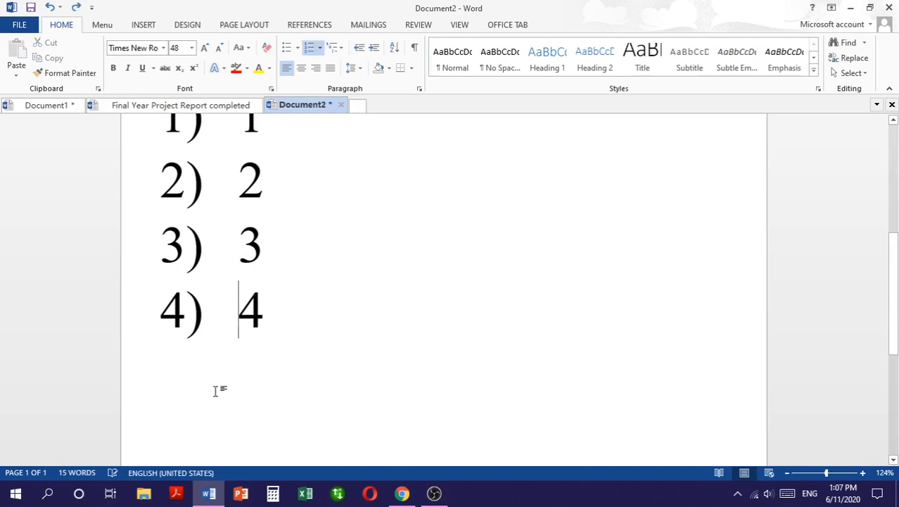
pyautogui.doubleClick(217, 388)
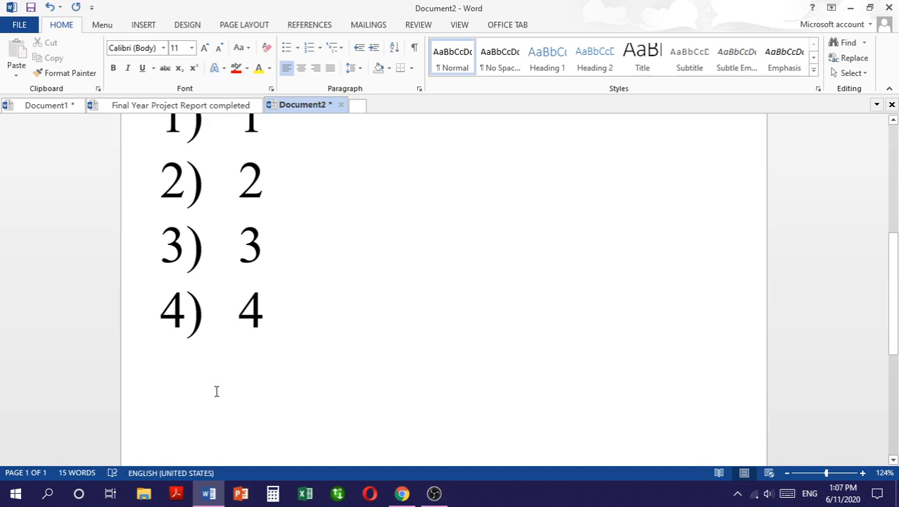
pyautogui.write('We')
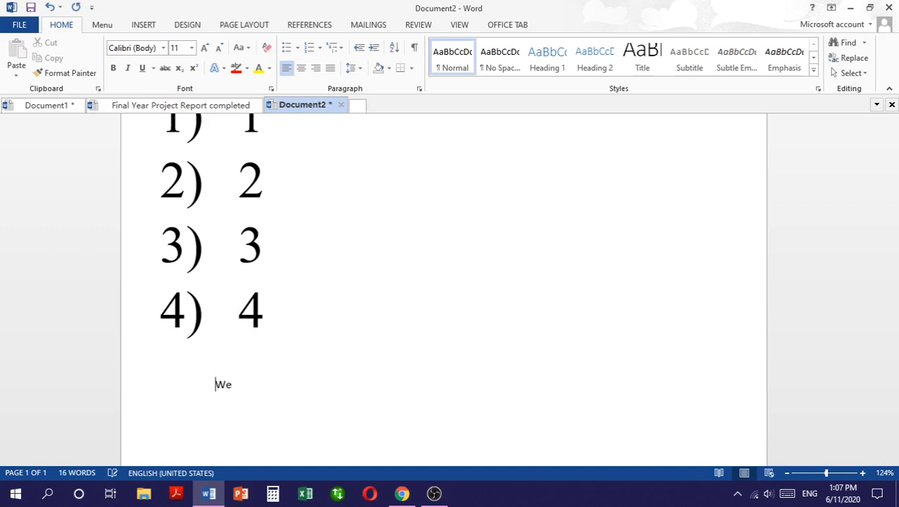
pyautogui.write(' are lucky')
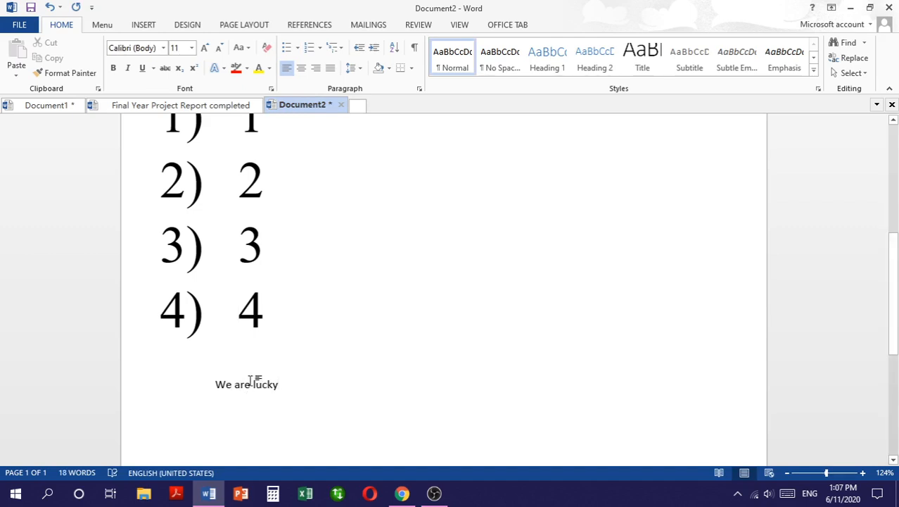
# Set the font size of the "We are lucky" line to 28 and try decreasing its indent.
pyautogui.moveTo(255, 382); pyautogui.dragTo(207, 386)
pyautogui.click(292, 345)
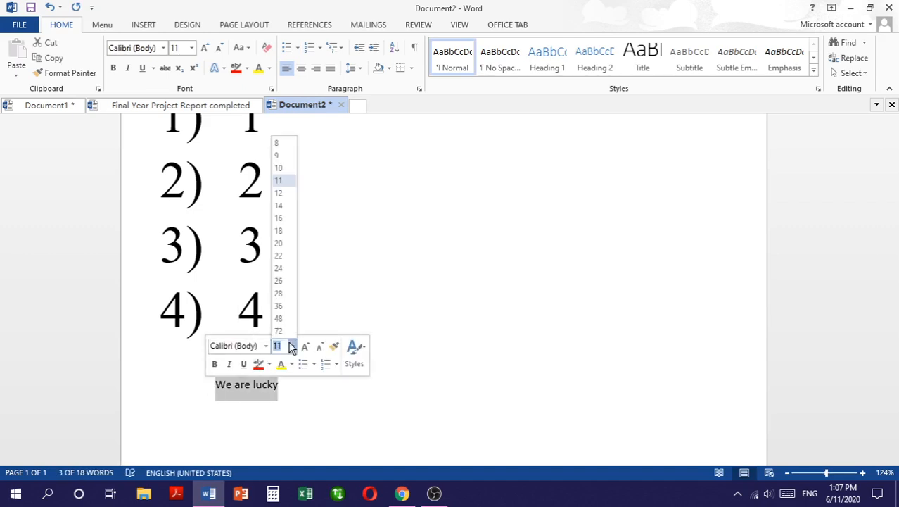
pyautogui.click(282, 294)
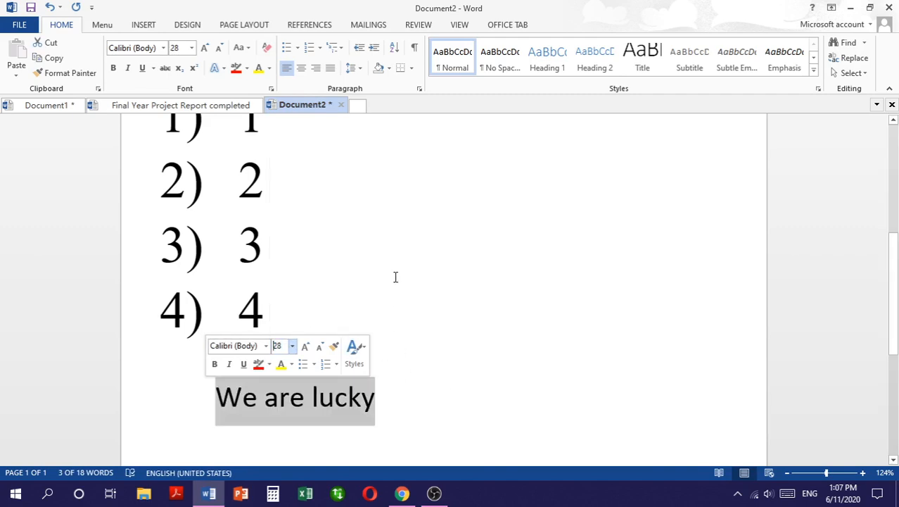
pyautogui.click(364, 50)
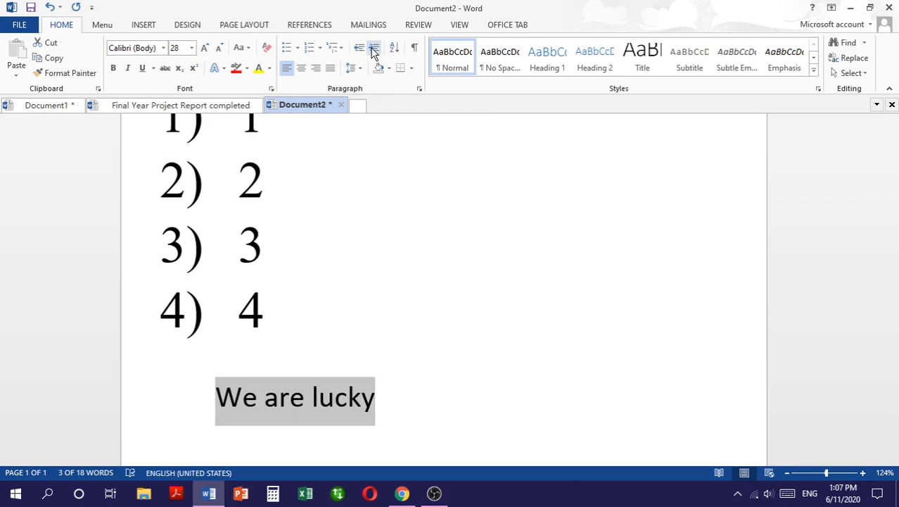
# Try centred, left and right alignment on the "We are lucky" line, finishing with it justified.
pyautogui.click(301, 71)
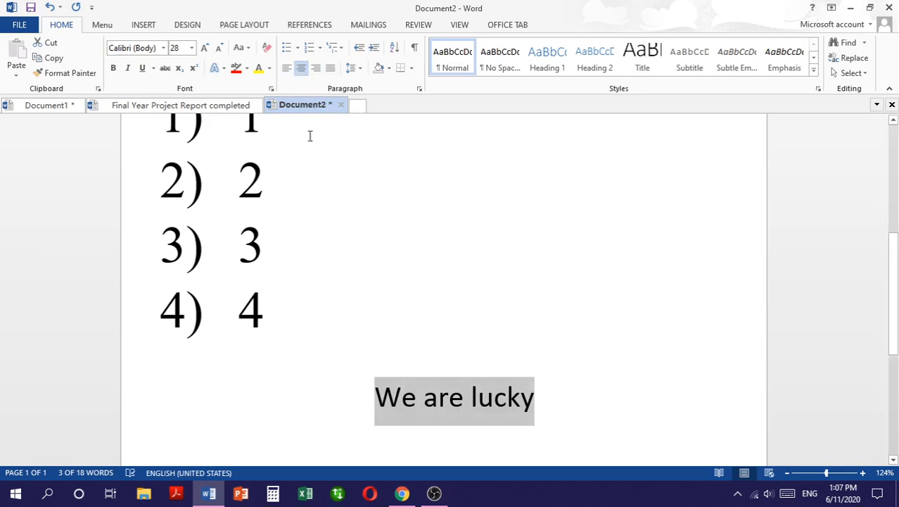
pyautogui.click(288, 68)
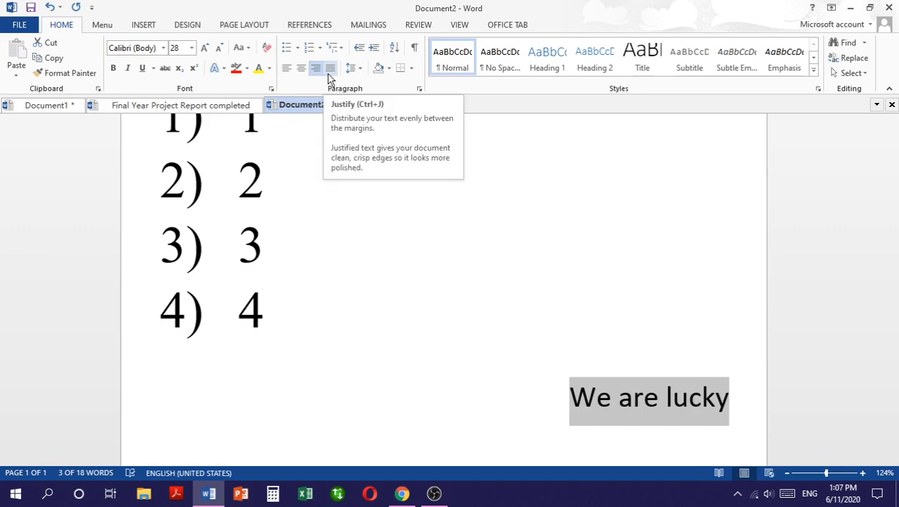
pyautogui.click(330, 69)
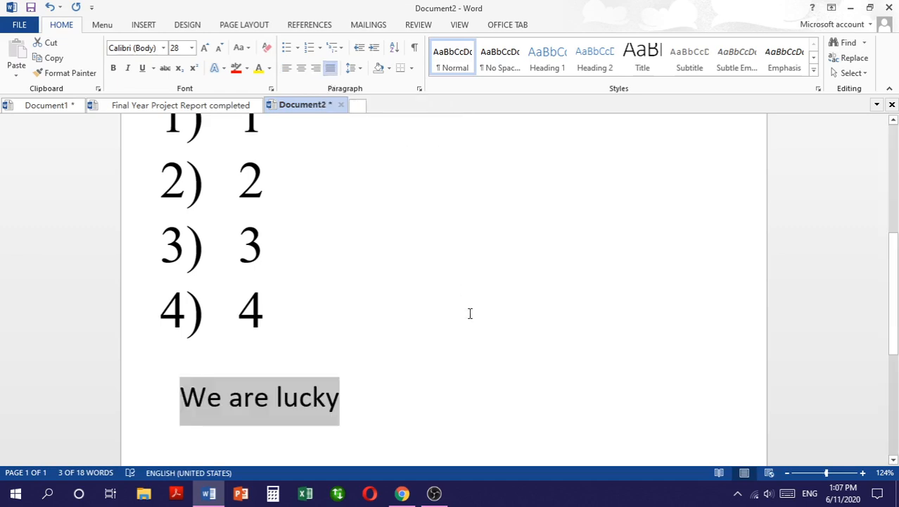
# Add a new line reading "About" directly below "We are lucky".
pyautogui.click(359, 70)
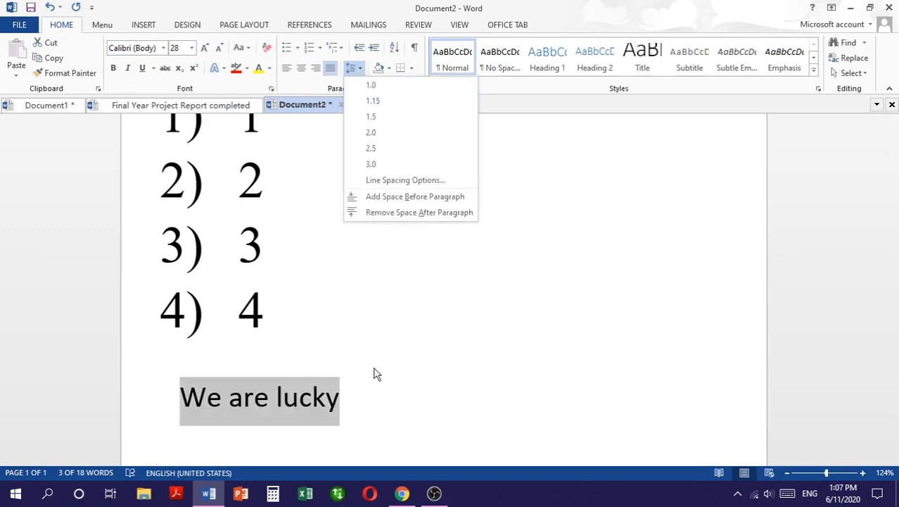
pyautogui.click(374, 387)
pyautogui.click(373, 390)
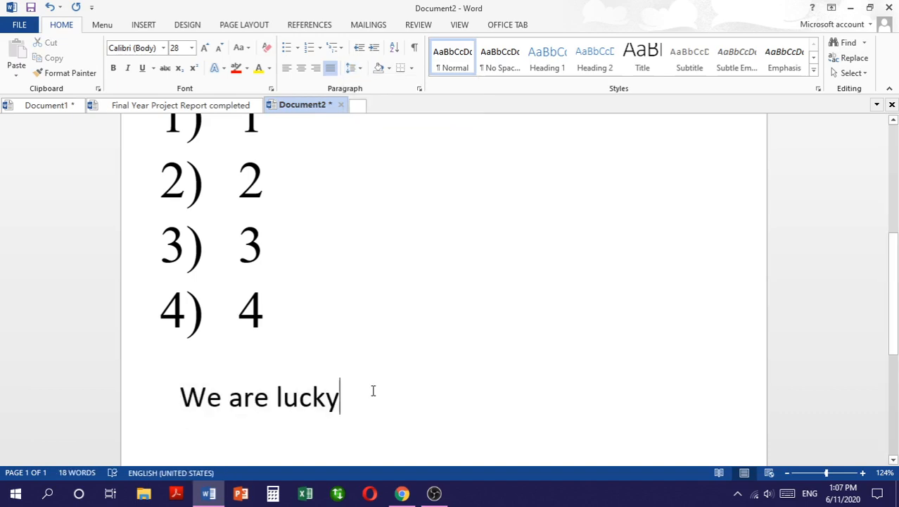
pyautogui.press('Return')
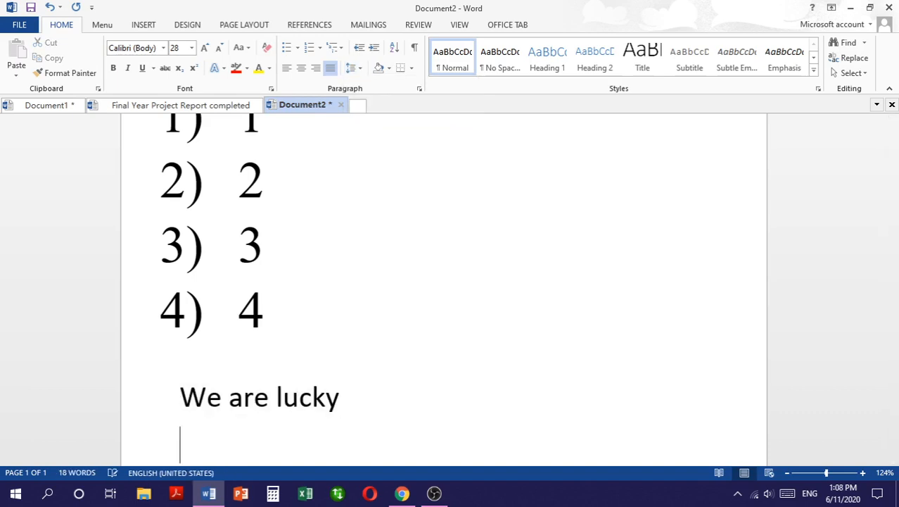
pyautogui.write('About')
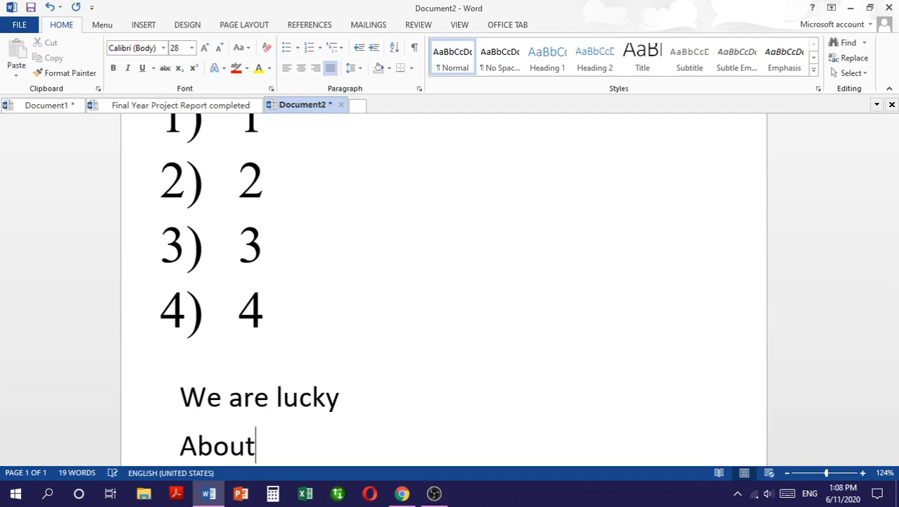
# Set the line spacing of the "We are lucky" and "About" lines to 1.0.
pyautogui.moveTo(356, 443); pyautogui.dragTo(189, 417)
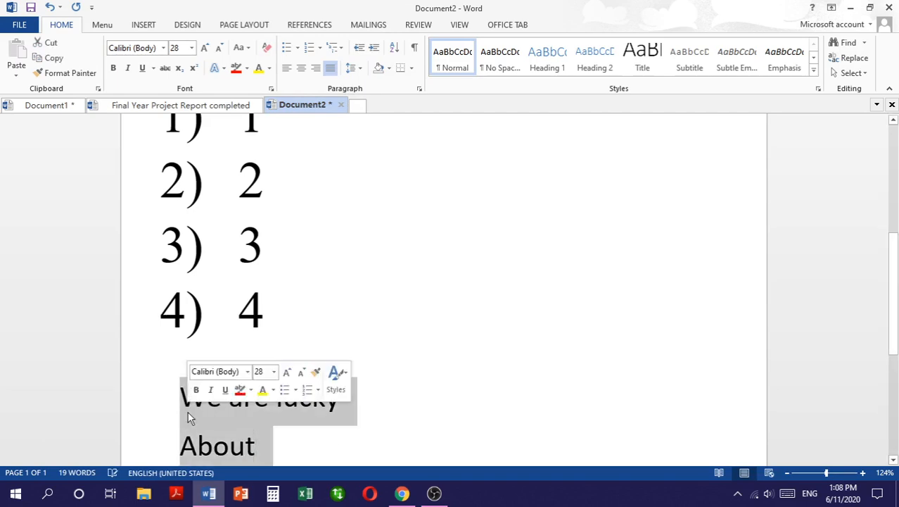
pyautogui.click(359, 69)
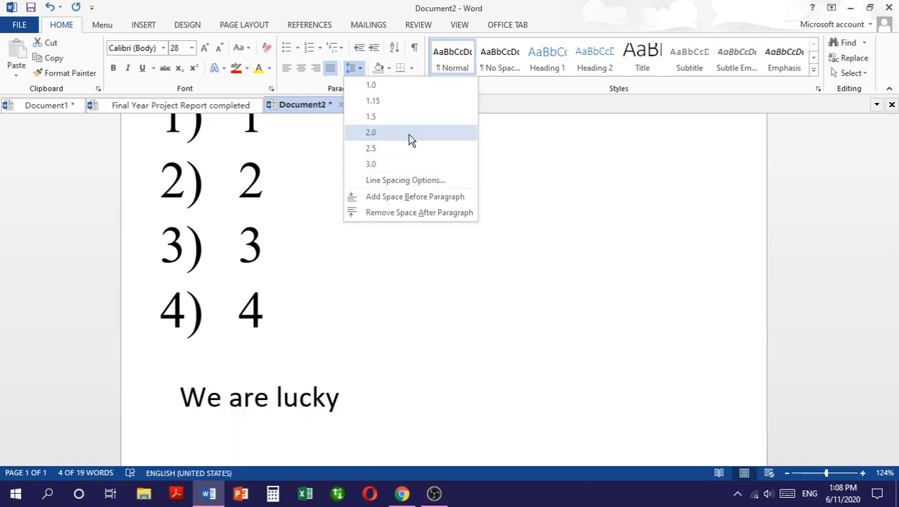
pyautogui.click(441, 92)
pyautogui.click(496, 273)
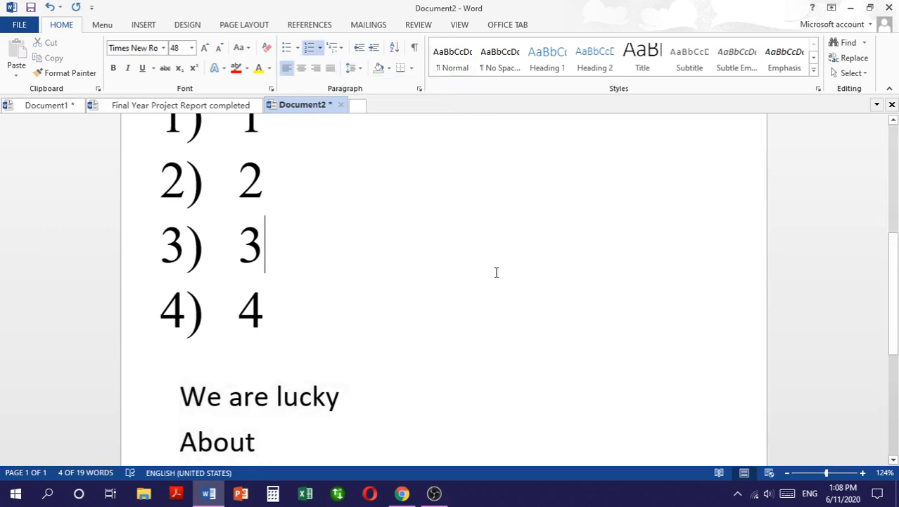
# Preview the heading styles on the third numbered list item and look at the Find options without running a search.
pyautogui.scroll(-1, 496, 272)
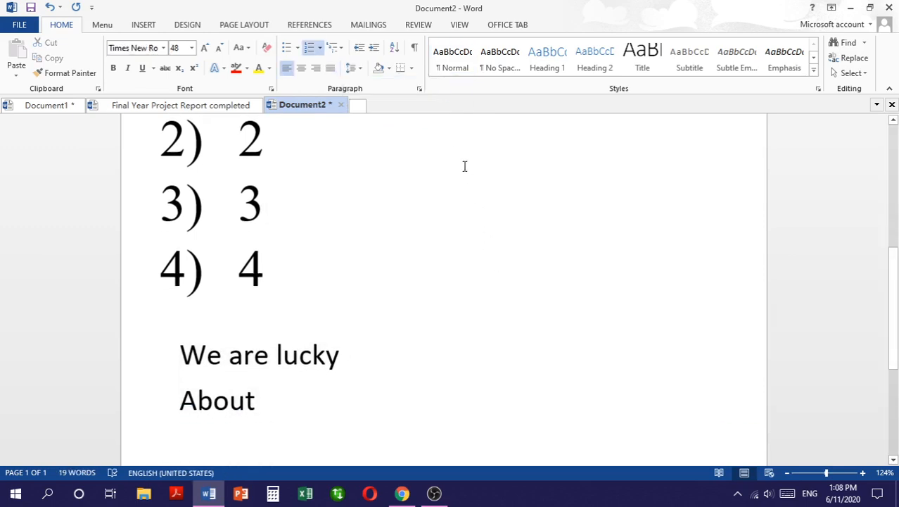
pyautogui.click(451, 59)
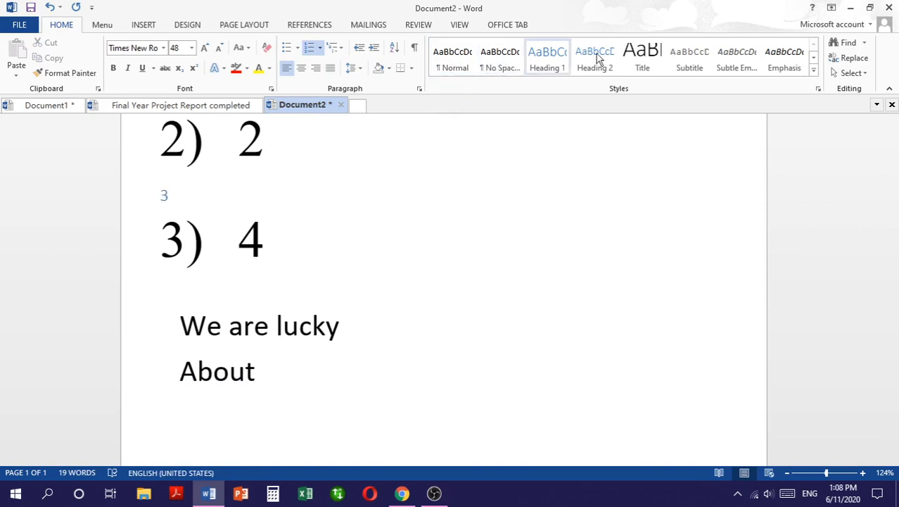
pyautogui.click(865, 45)
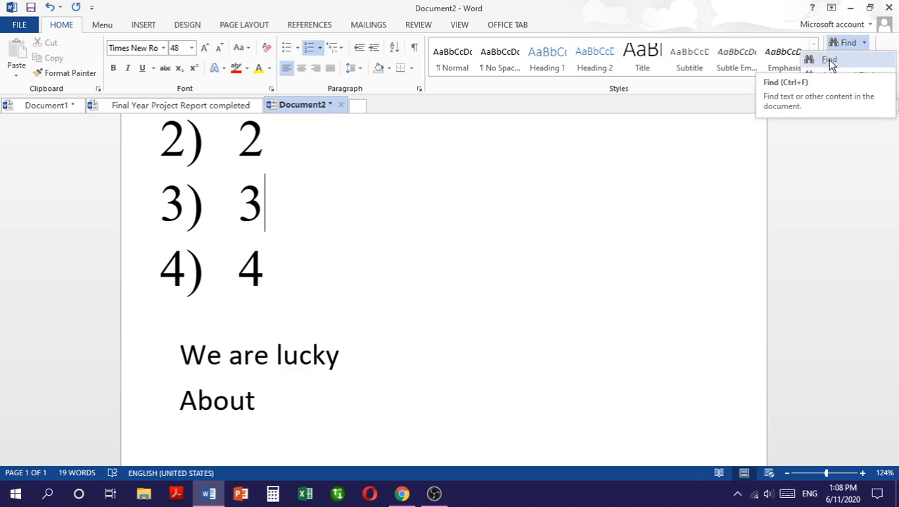
pyautogui.click(734, 167)
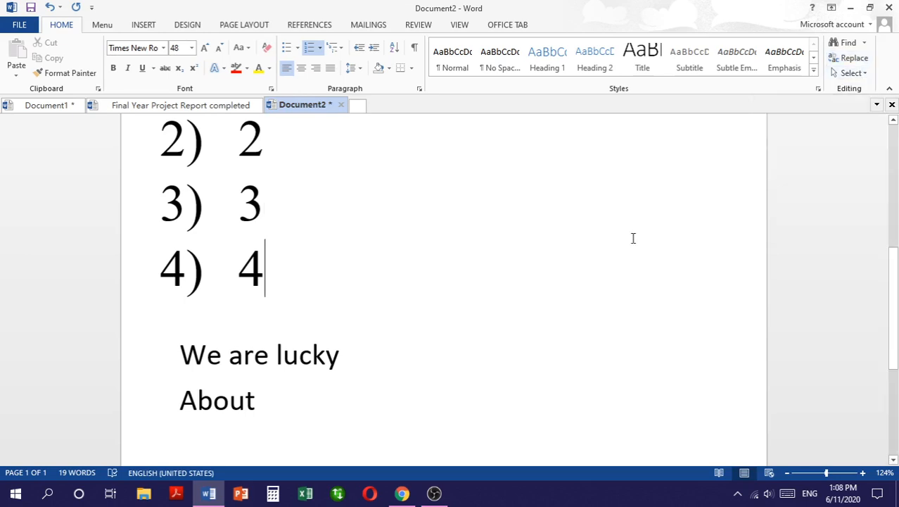
pyautogui.scroll(5, 634, 238)
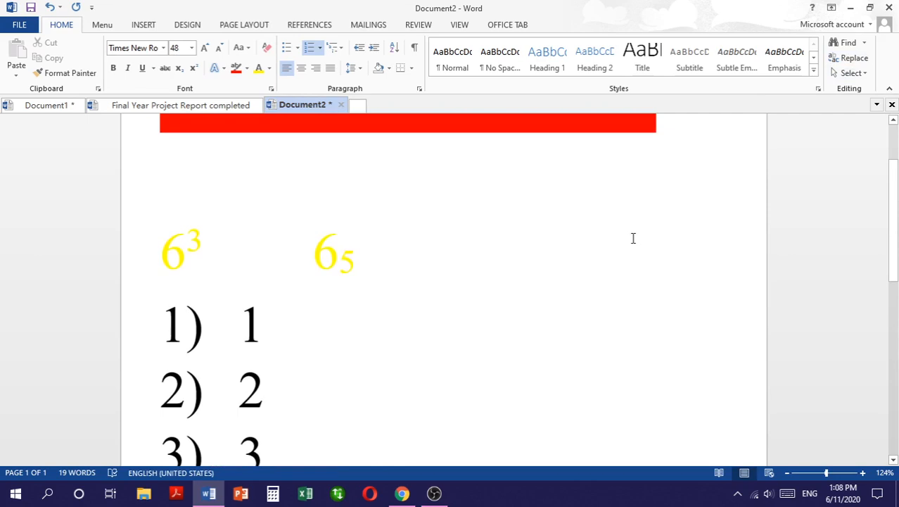
pyautogui.scroll(2, 633, 238)
pyautogui.scroll(-4, 633, 238)
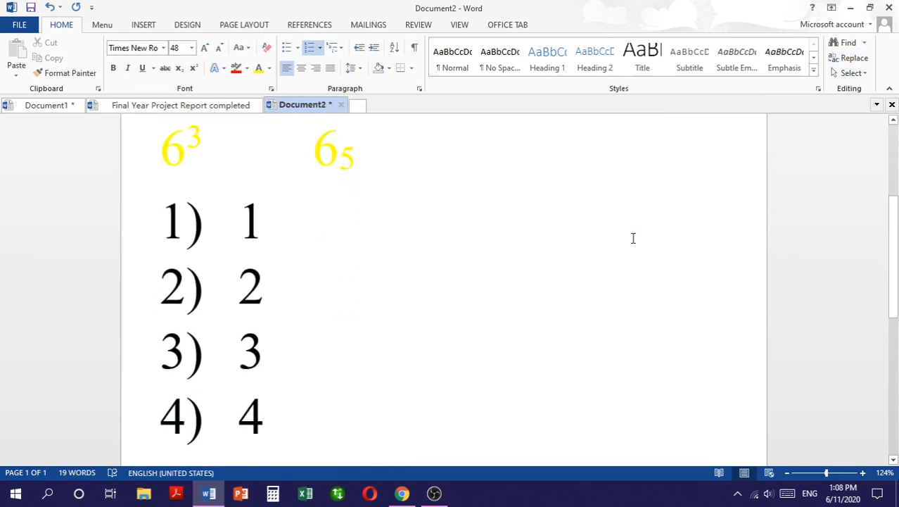